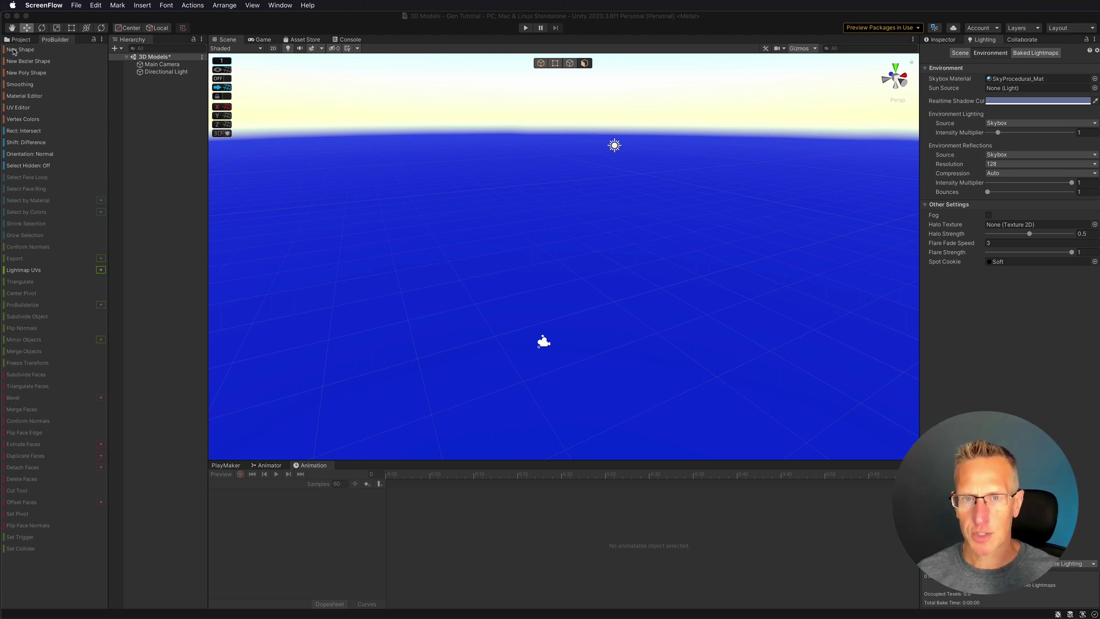
- Start a new Arch shape (8 × 2.5 × 1), opening and dismissing the Hierarchy create menu twice
left_click(15, 51)
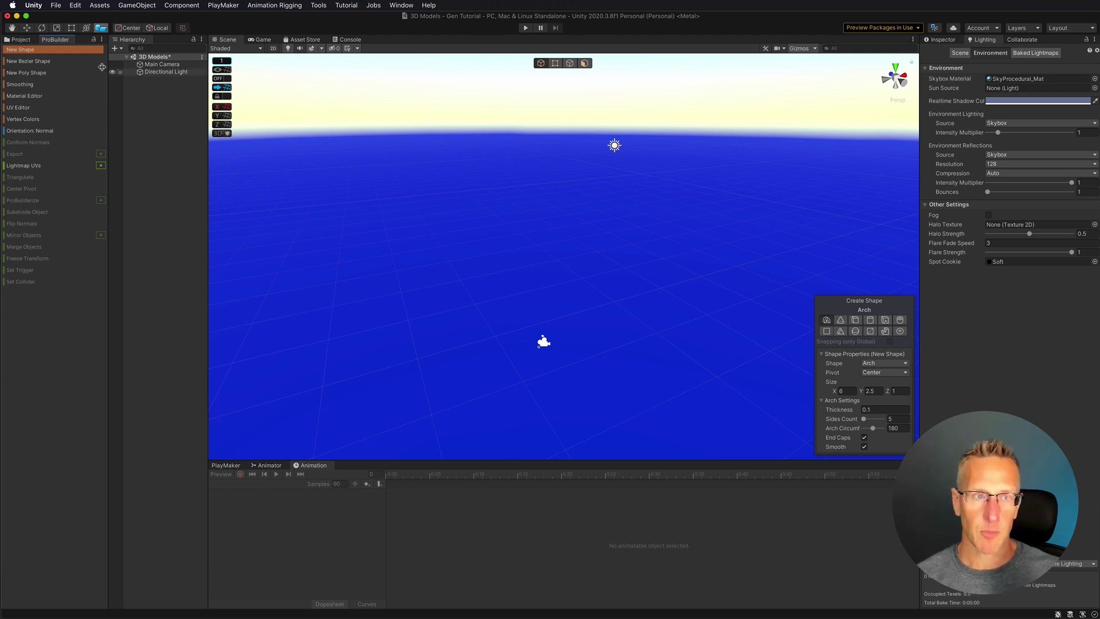
right_click(155, 97)
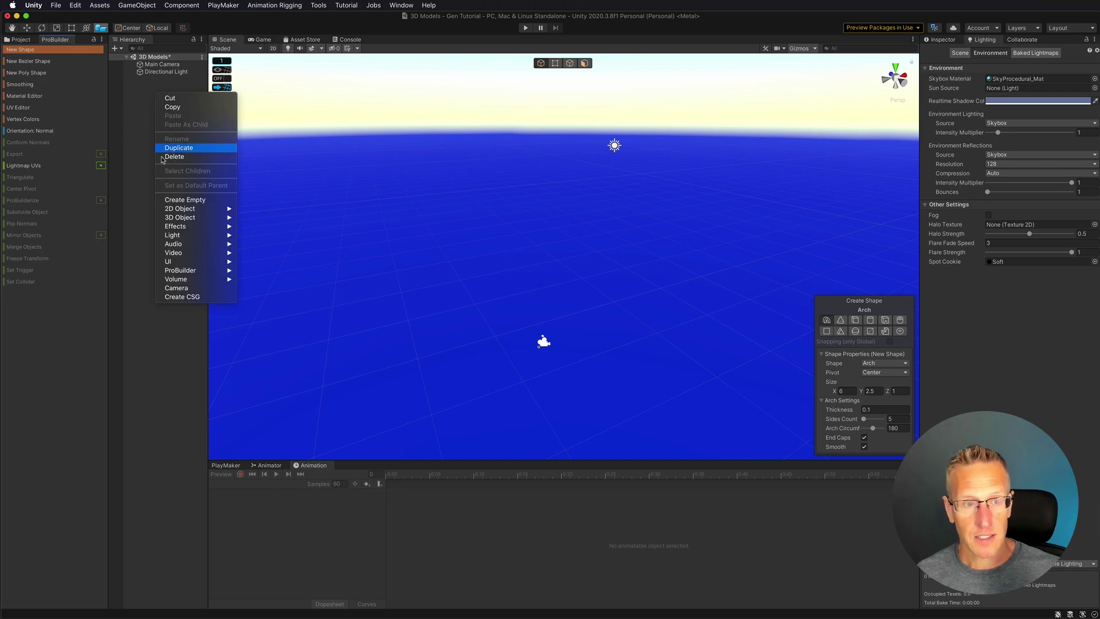
mouse_move(182, 270)
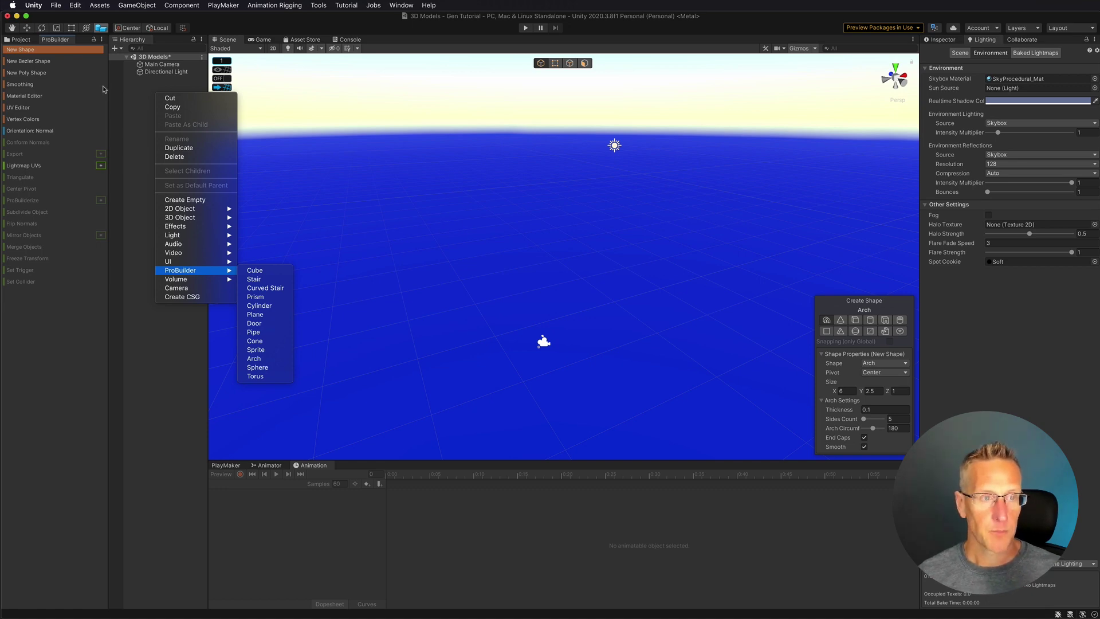
left_click(124, 89)
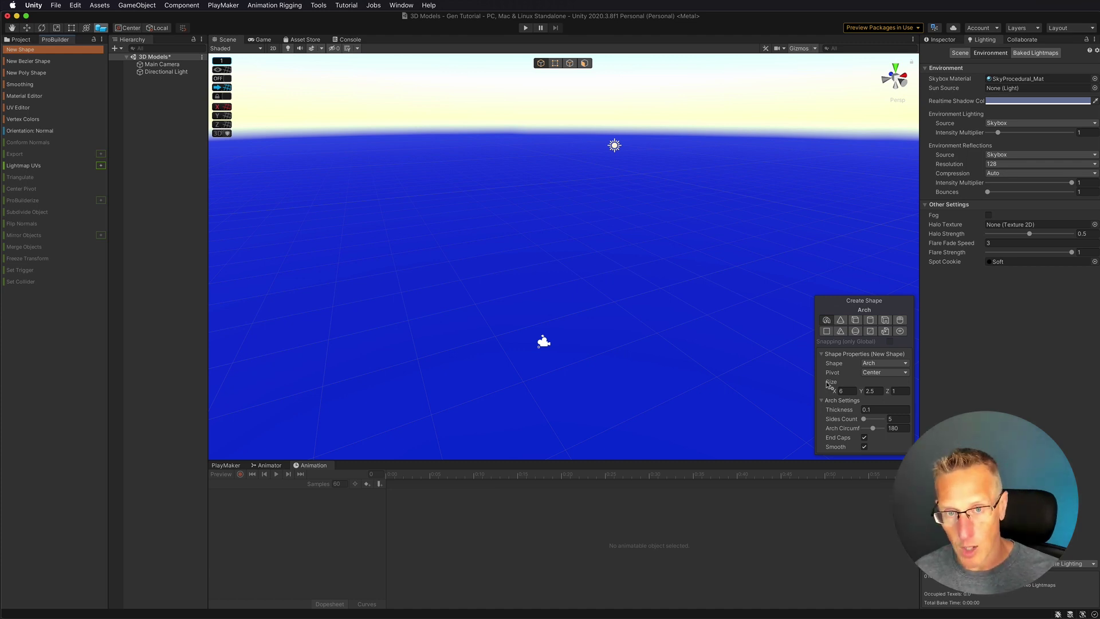
right_click(159, 111)
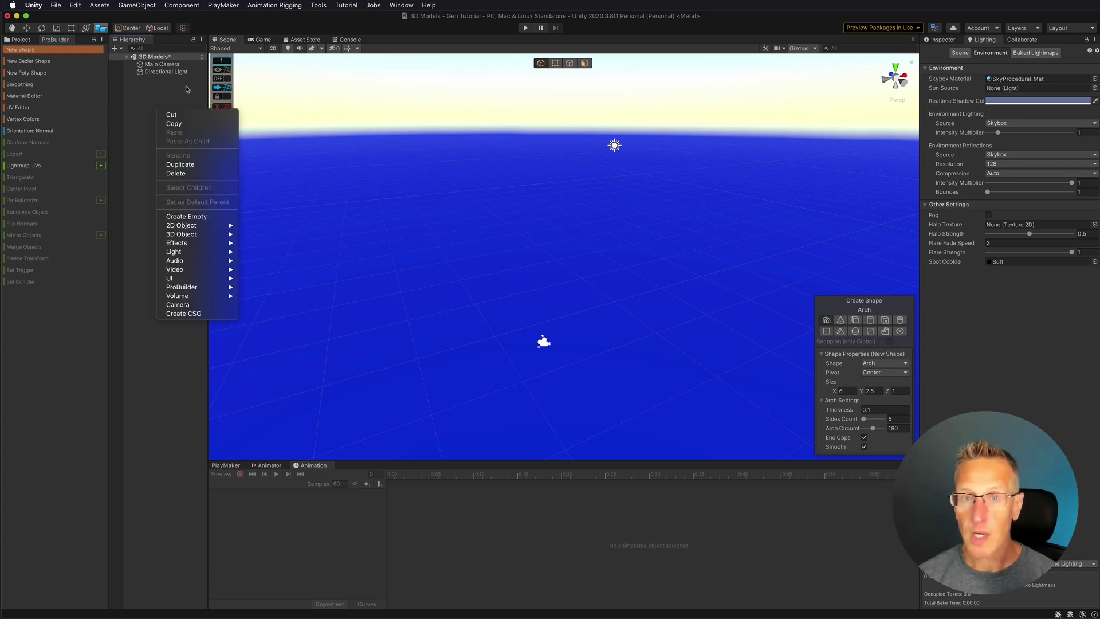
mouse_move(183, 286)
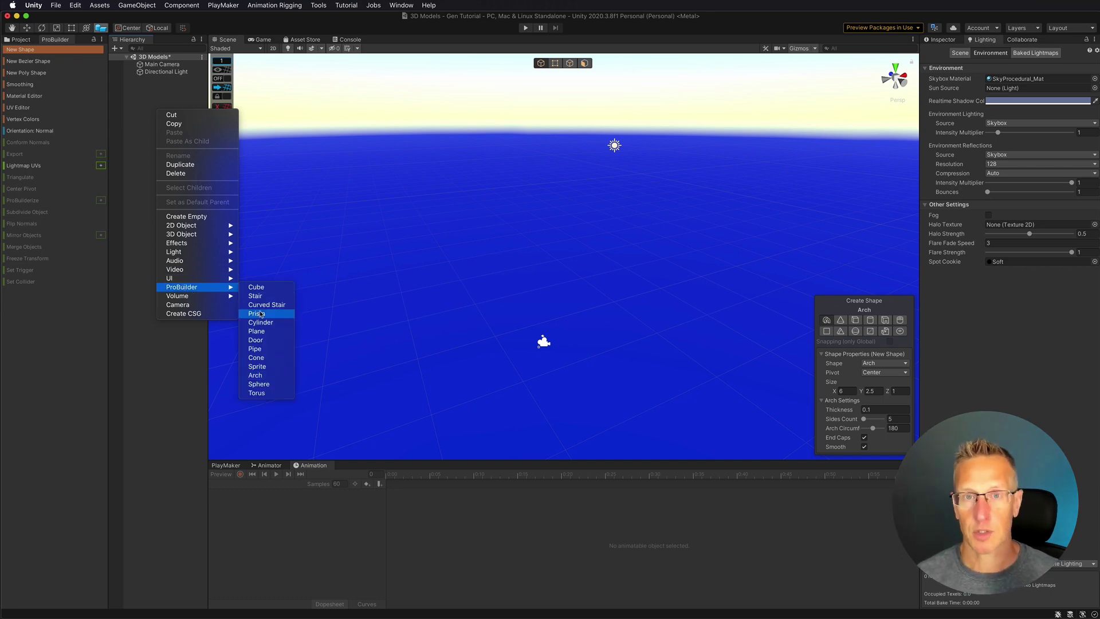
left_click(150, 93)
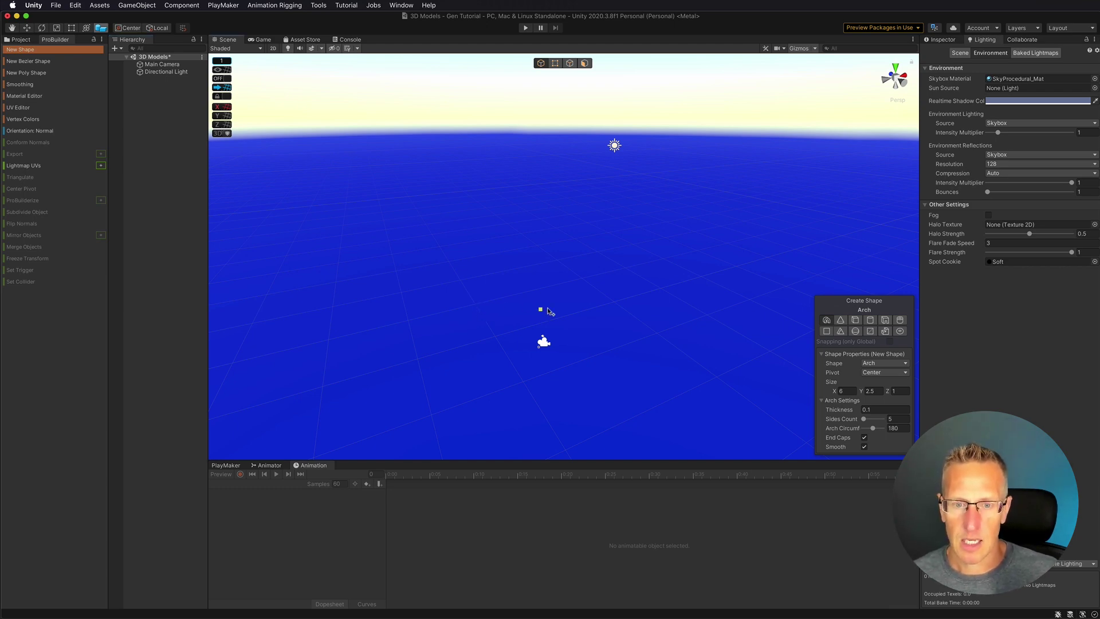
- Drag out the arch in the Scene view, then give it thickness 0.58 and 24 sides
left_click_drag(475, 307, 644, 286)
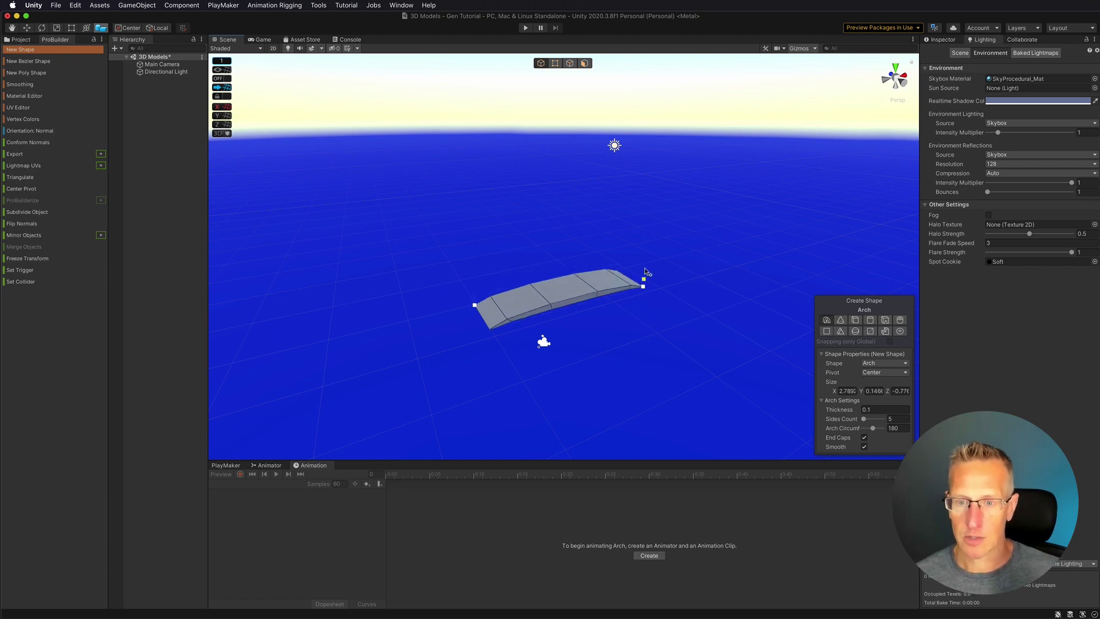
left_click(642, 205)
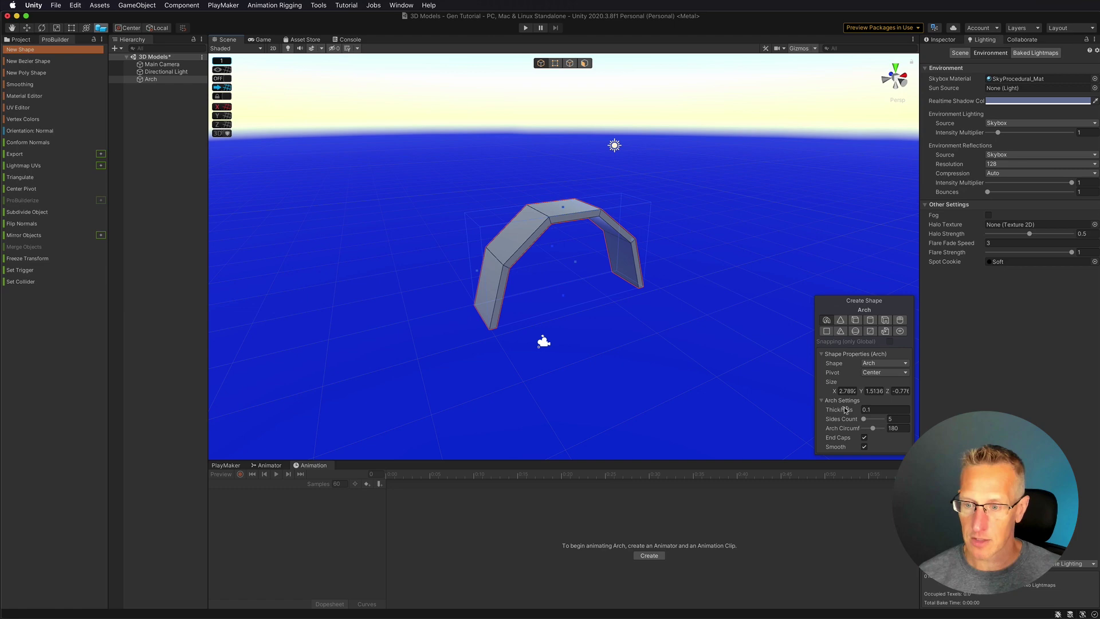
left_click_drag(846, 409, 855, 411)
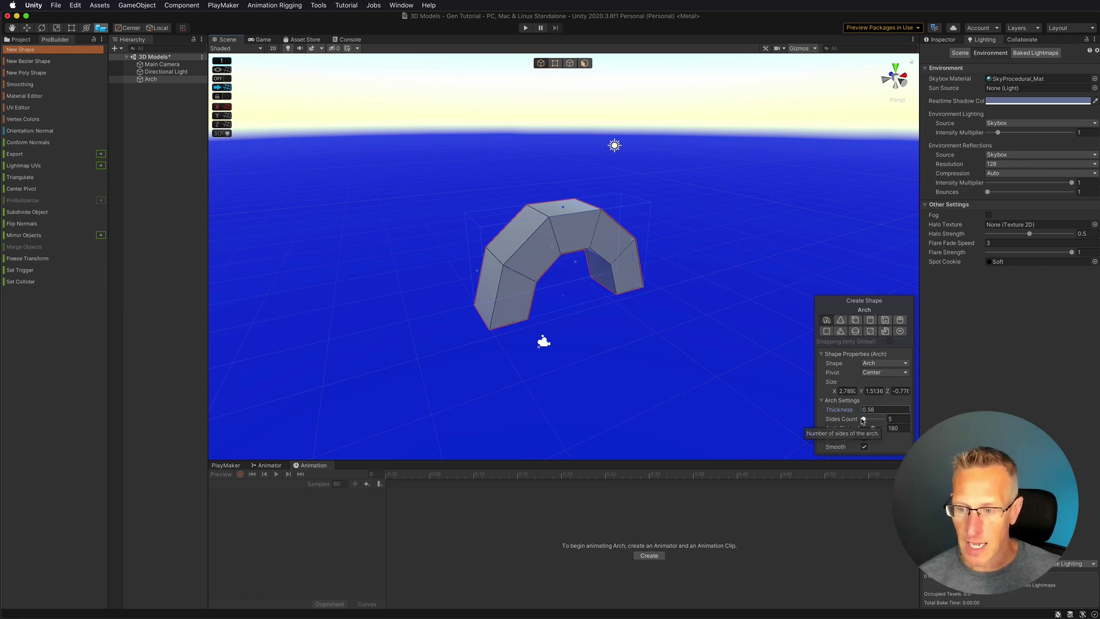
left_click_drag(863, 421, 865, 422)
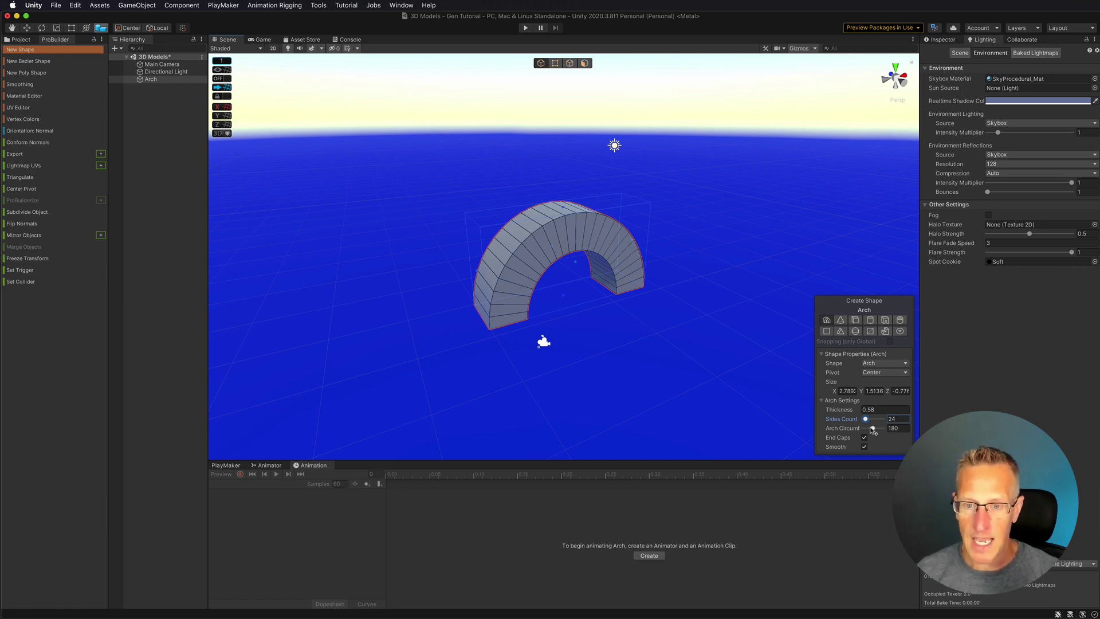
- Set the arch circumference to 180 and its height to 1.41
left_click_drag(873, 428, 892, 429)
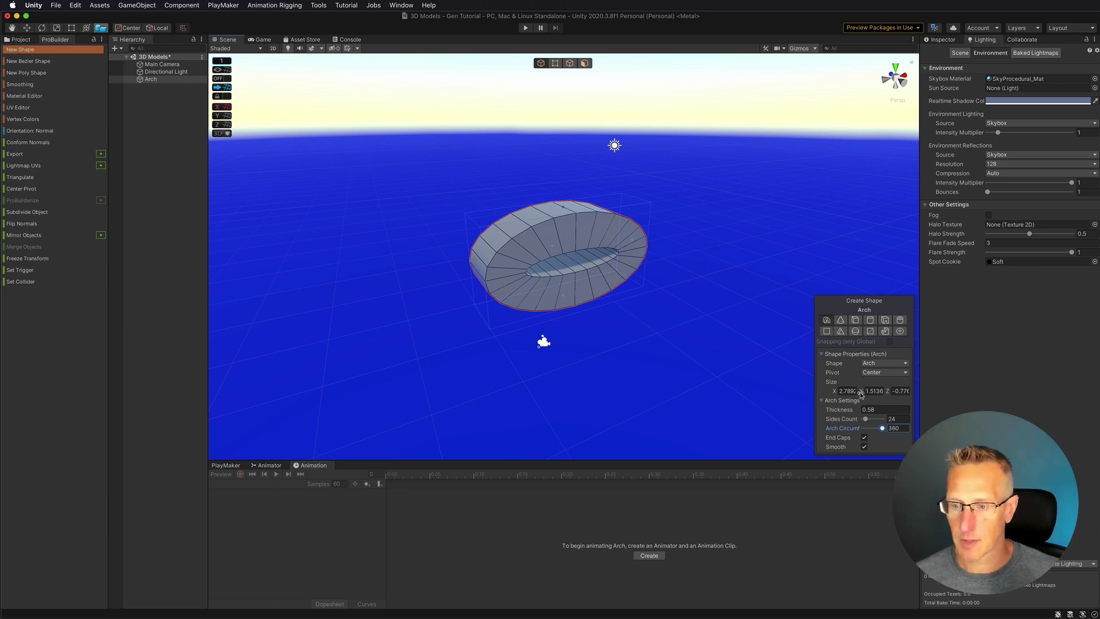
left_click_drag(860, 393, 880, 390)
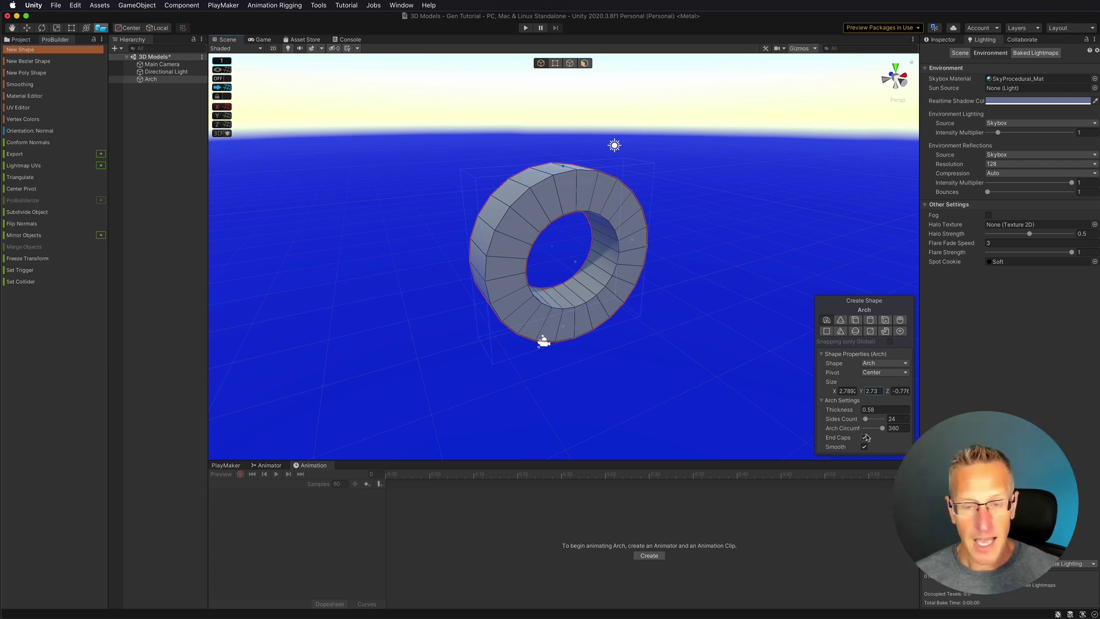
left_click_drag(881, 430, 869, 430)
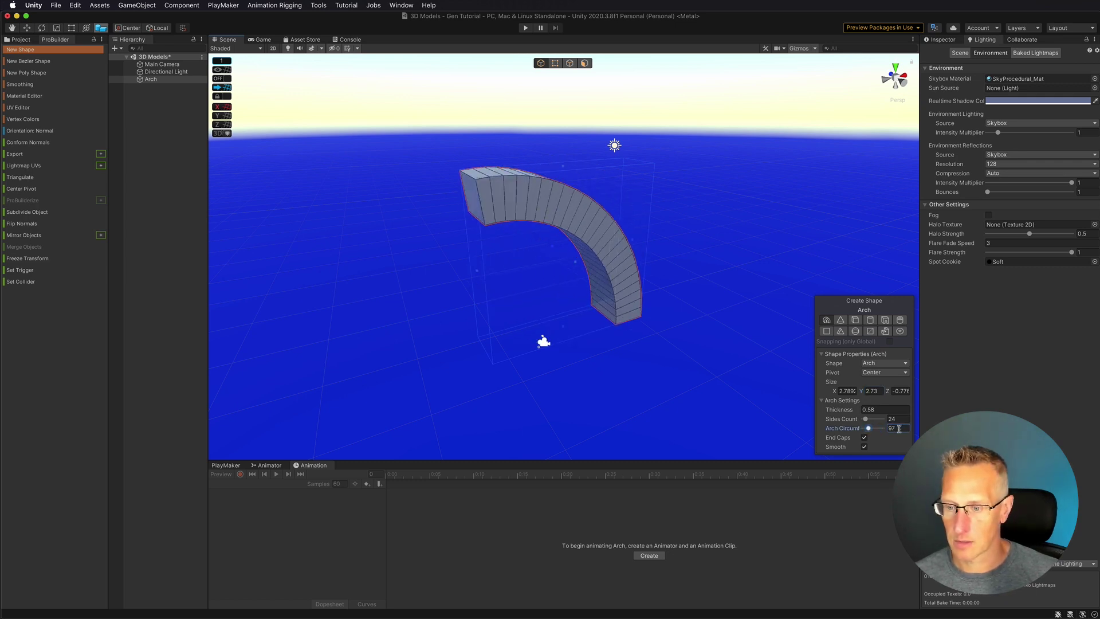
type("180")
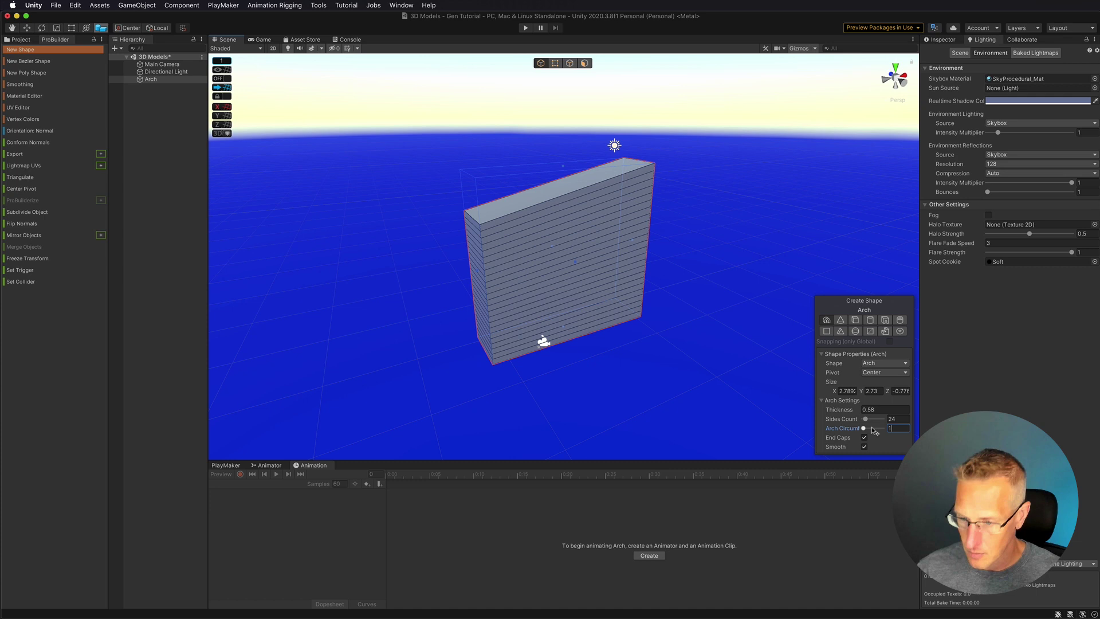
left_click(872, 390)
type("1.41")
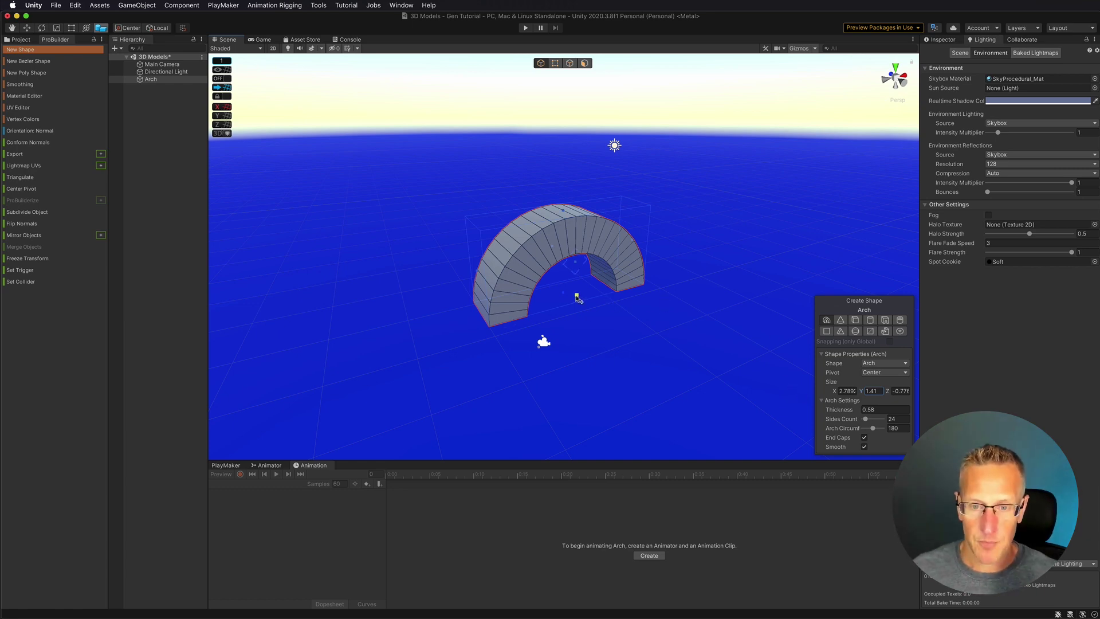
- In face editing, select both end faces of the arch and extrude them to lengthen the legs
left_click_drag(602, 355, 528, 395, "alt")
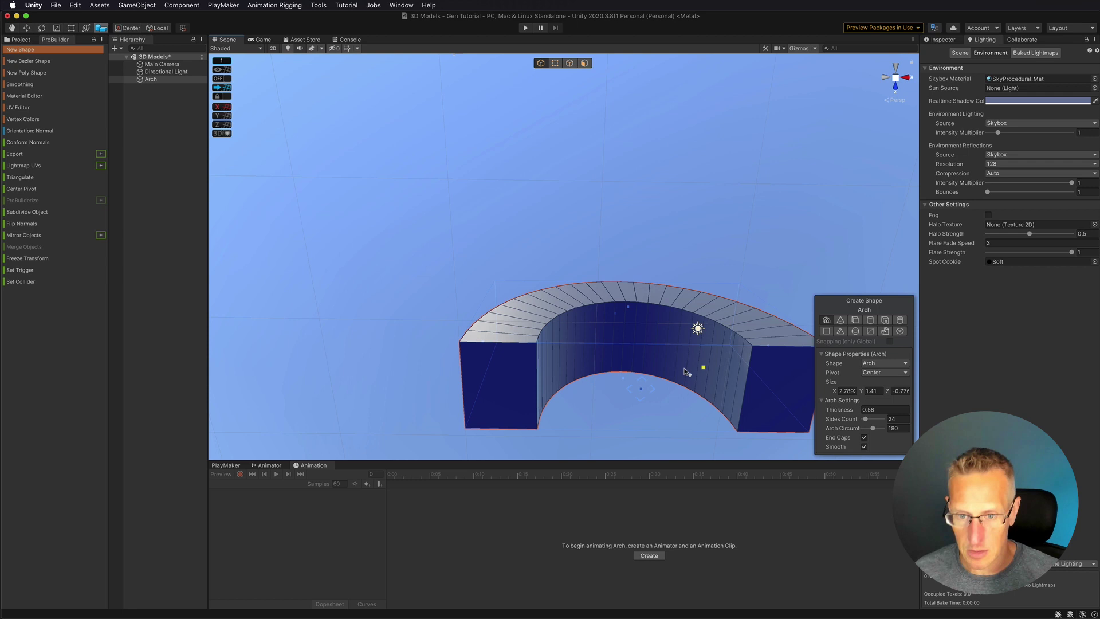
scroll(611, 365, "down", 2)
left_click_drag(608, 314, 612, 374, "alt")
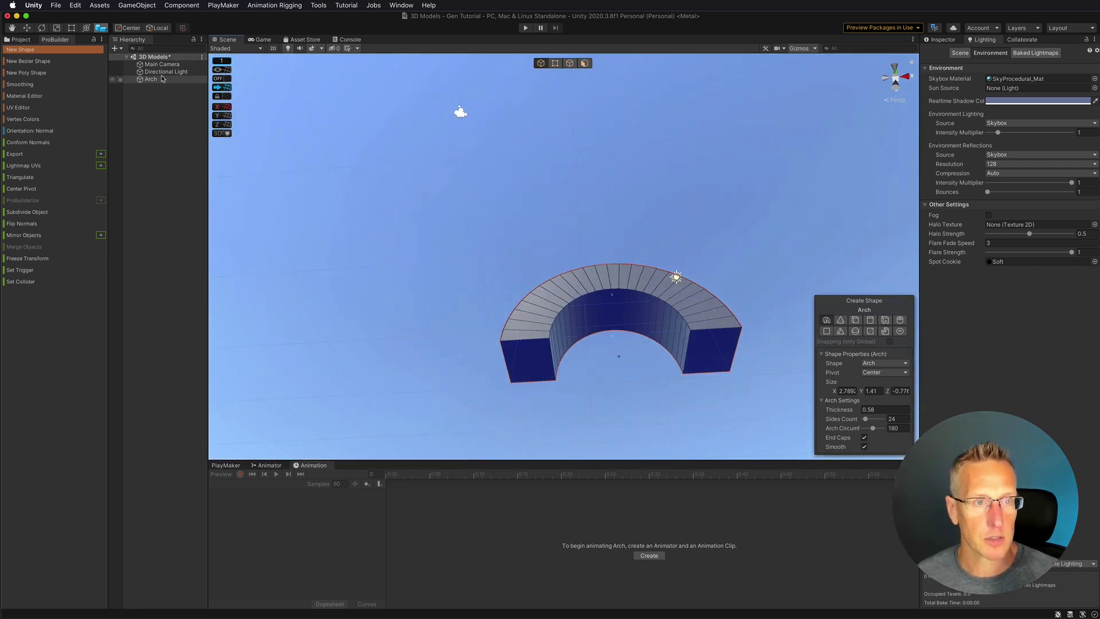
left_click(584, 63)
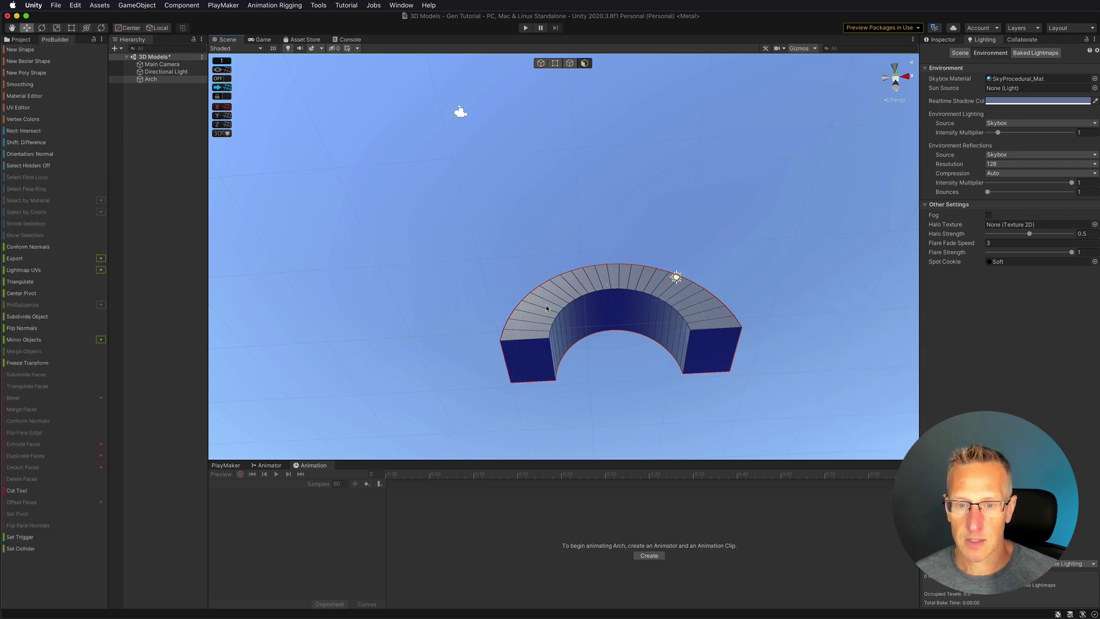
left_click(536, 355)
left_click(696, 352, "shift")
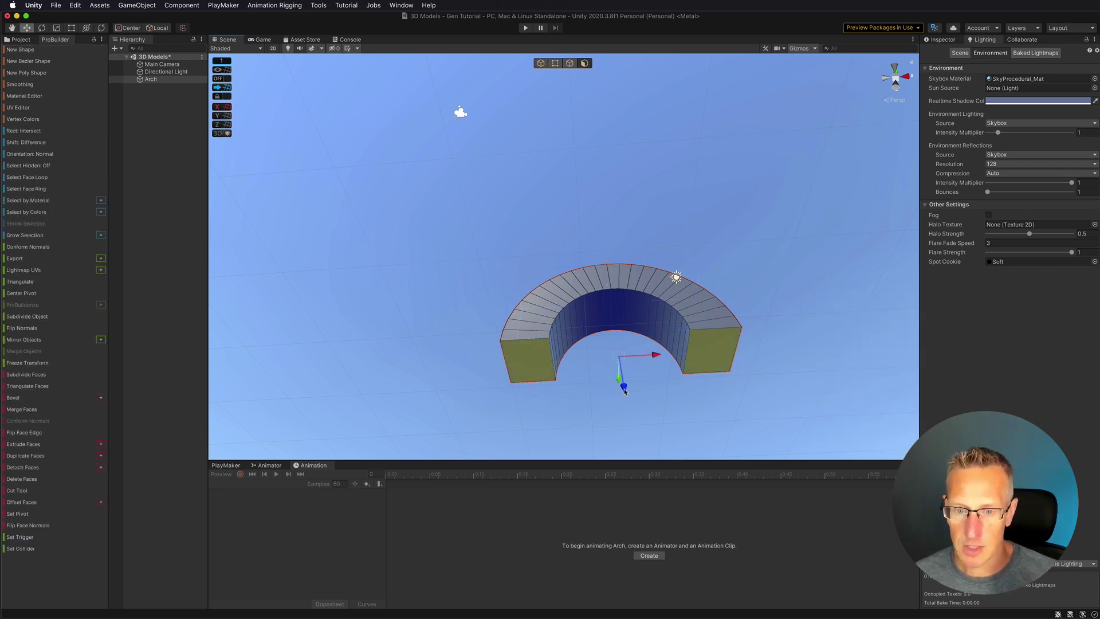
mouse_move(624, 392)
left_mouse_down()
mouse_move(626, 442)
mouse_move(662, 438)
mouse_move(606, 393)
left_mouse_up()
- Lengthen the arch's legs further, then select the arch and its right end face
key("alt")
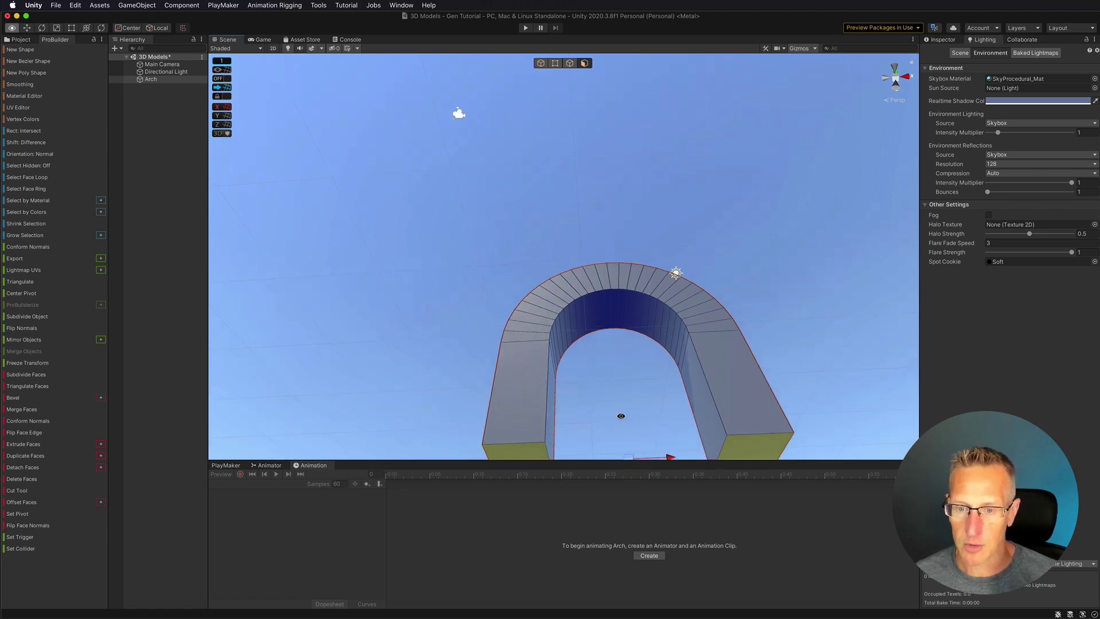
scroll(624, 417, "down", 5)
scroll(630, 398, "down", 4)
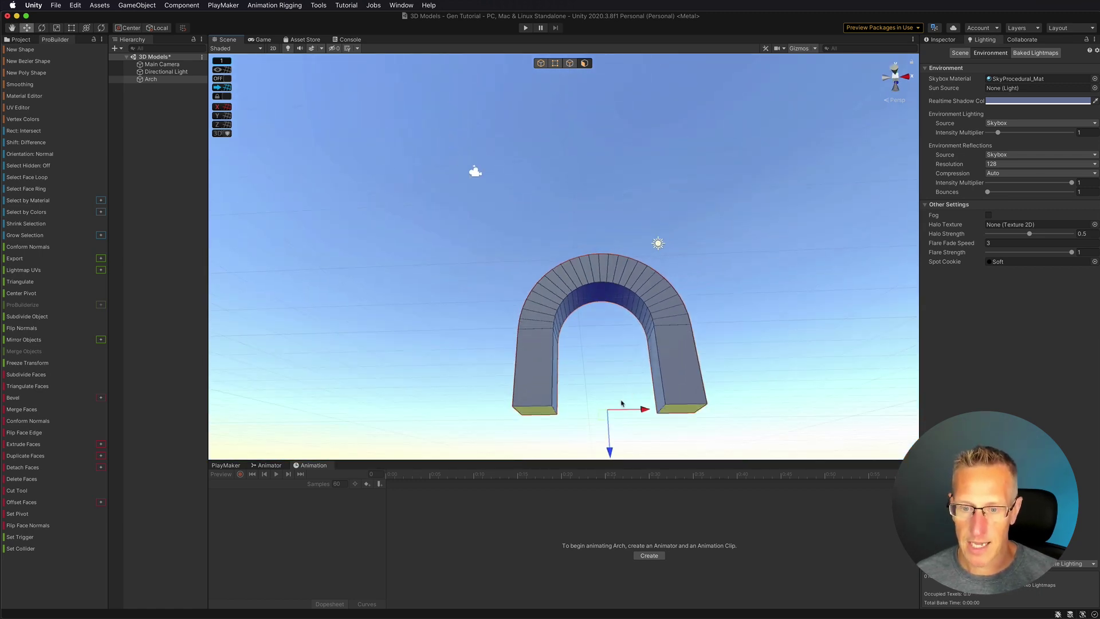
left_click_drag(609, 452, 610, 482)
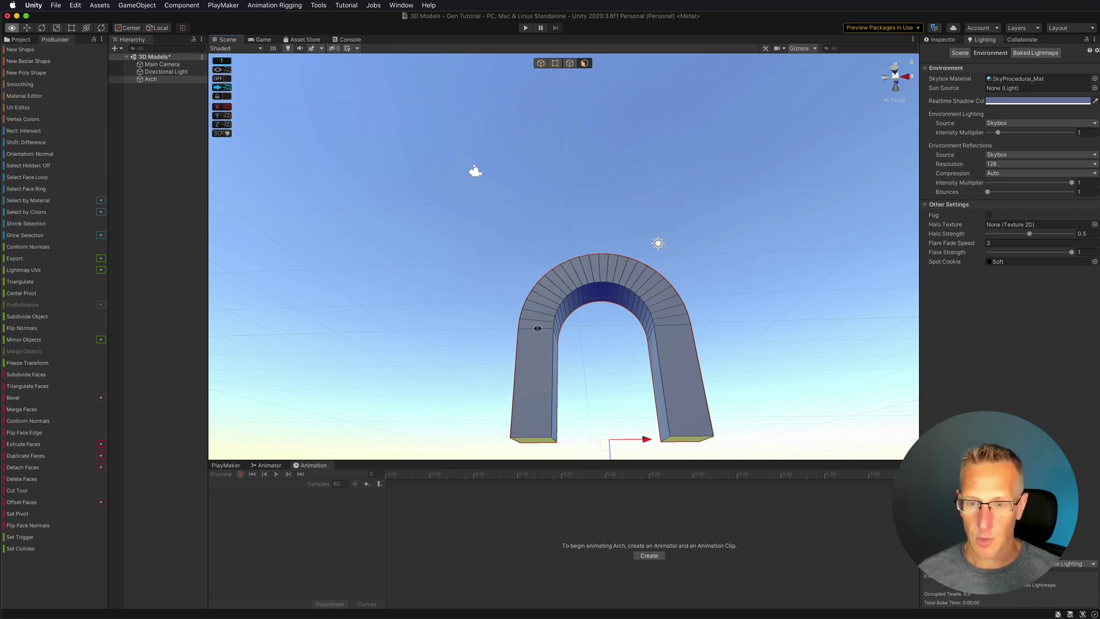
left_click_drag(535, 321, 543, 368, "alt")
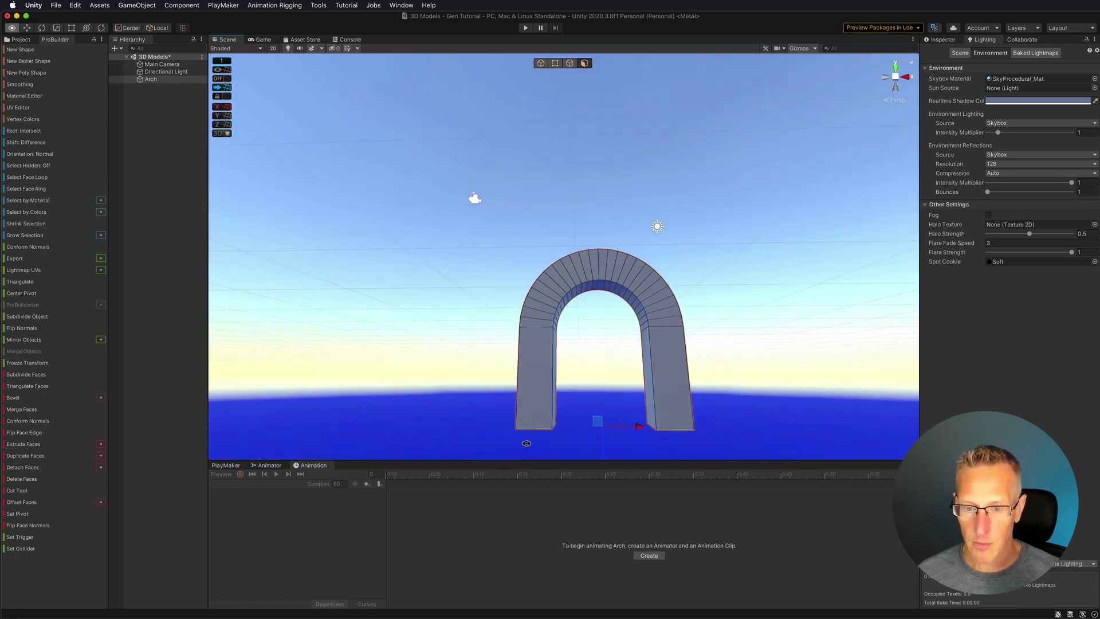
left_click_drag(609, 393, 568, 386, "alt")
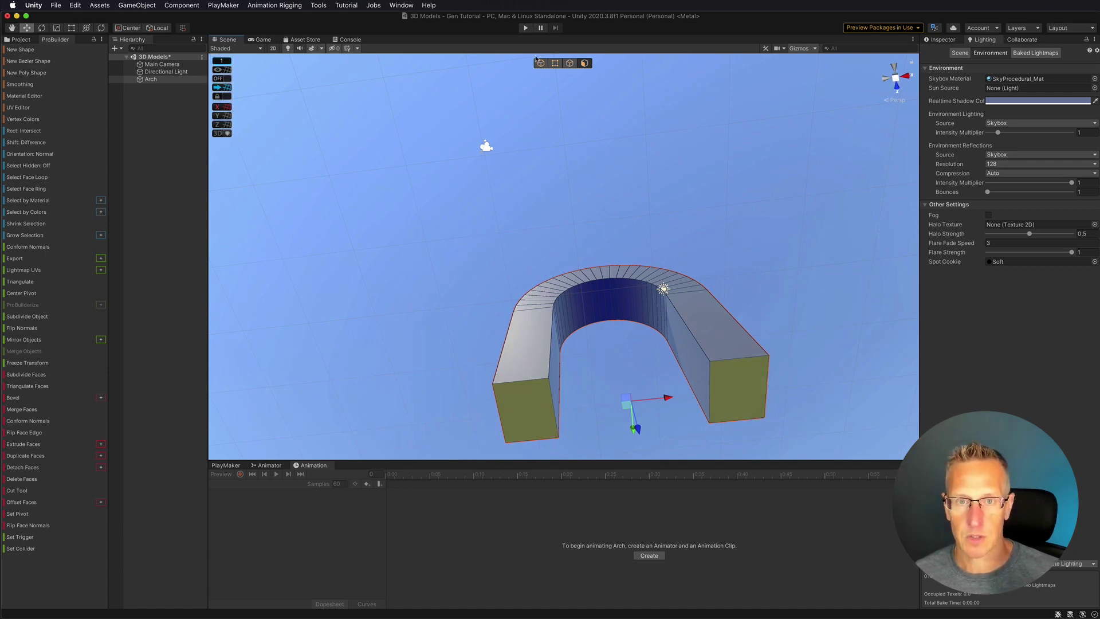
left_click(158, 79)
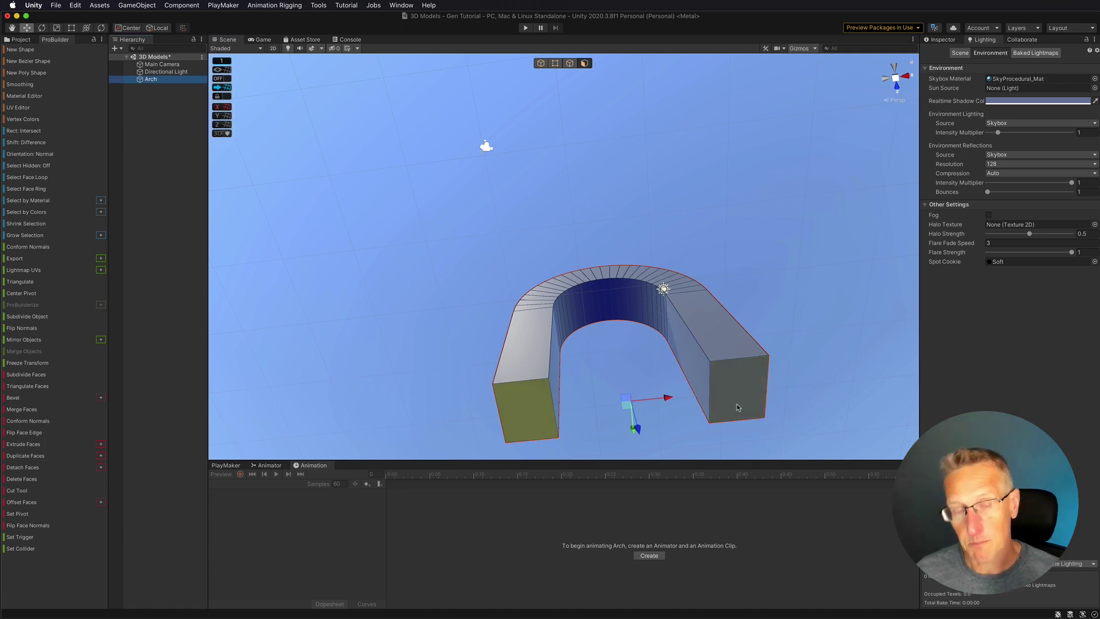
left_click(712, 383, "shift")
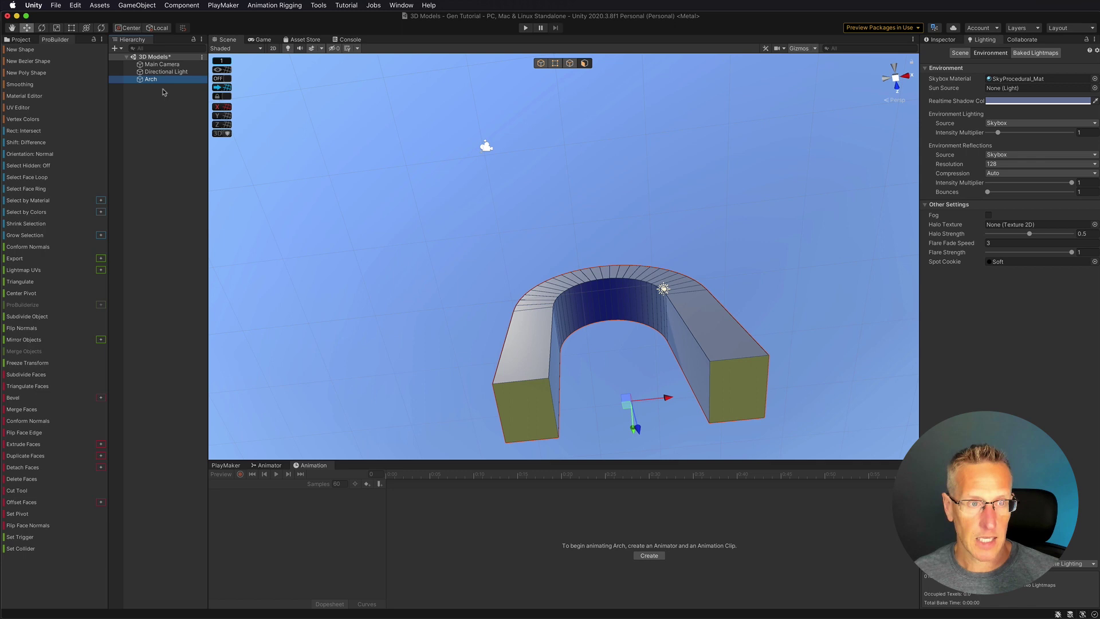
- Delete the arch and draw out a new ProBuilder cone on the grid
key("Delete")
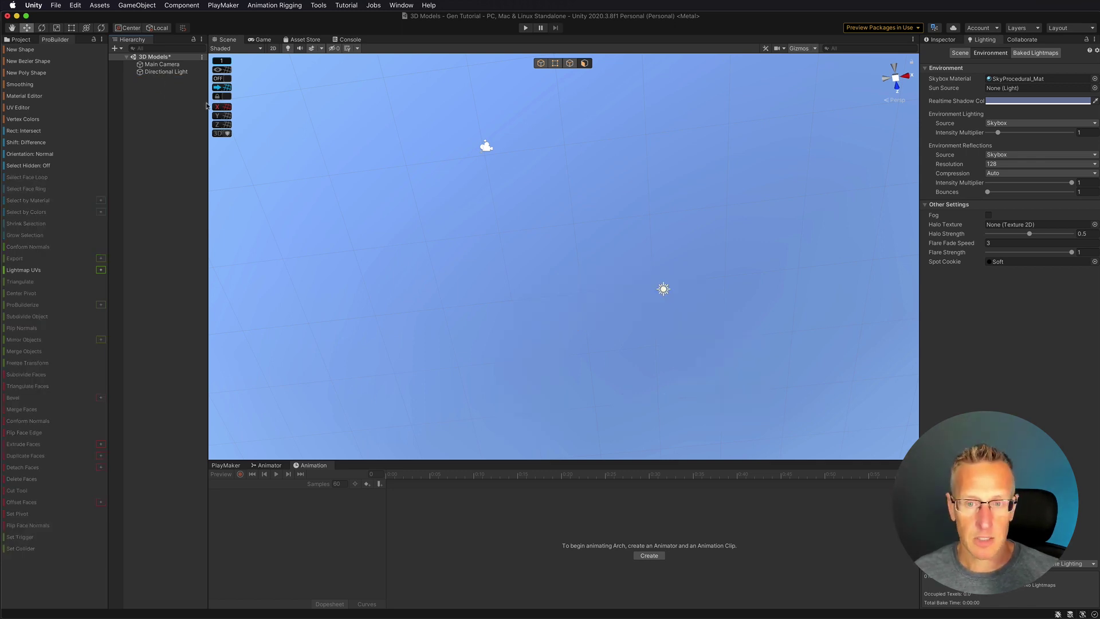
left_click_drag(579, 202, 597, 395, "alt")
left_click_drag(582, 275, 435, 183, "alt")
left_click(18, 49)
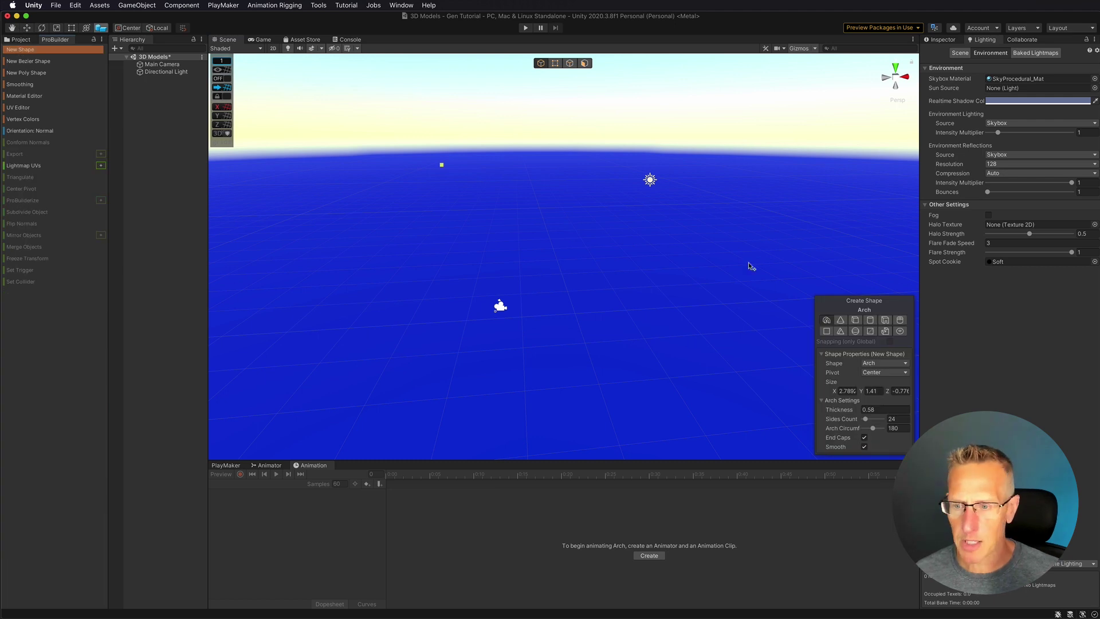
left_click(840, 319)
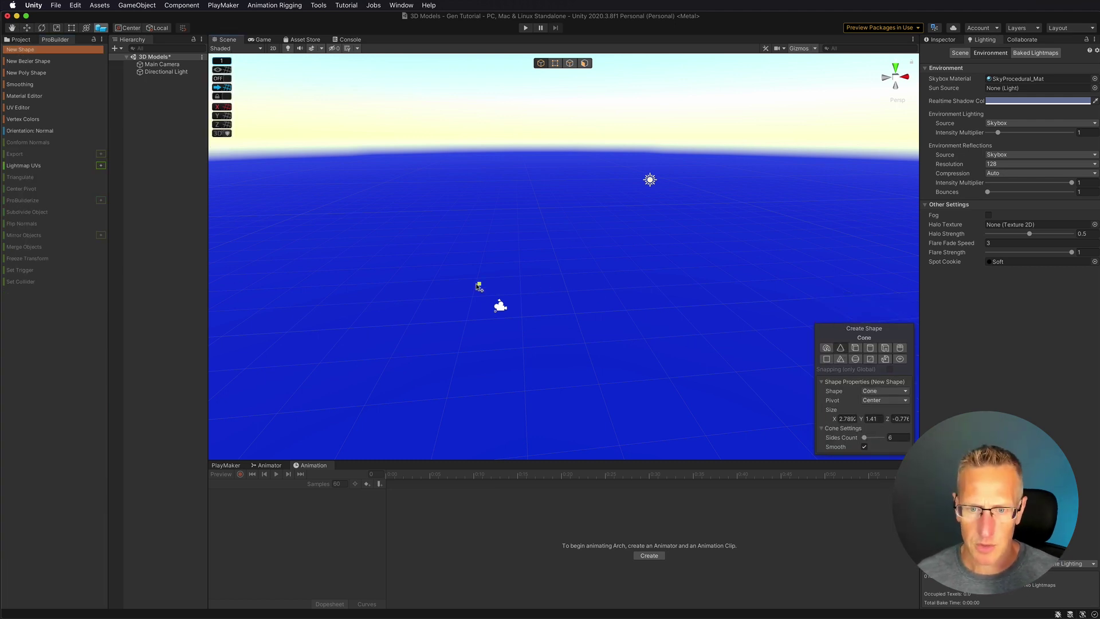
left_click_drag(519, 295, 577, 321)
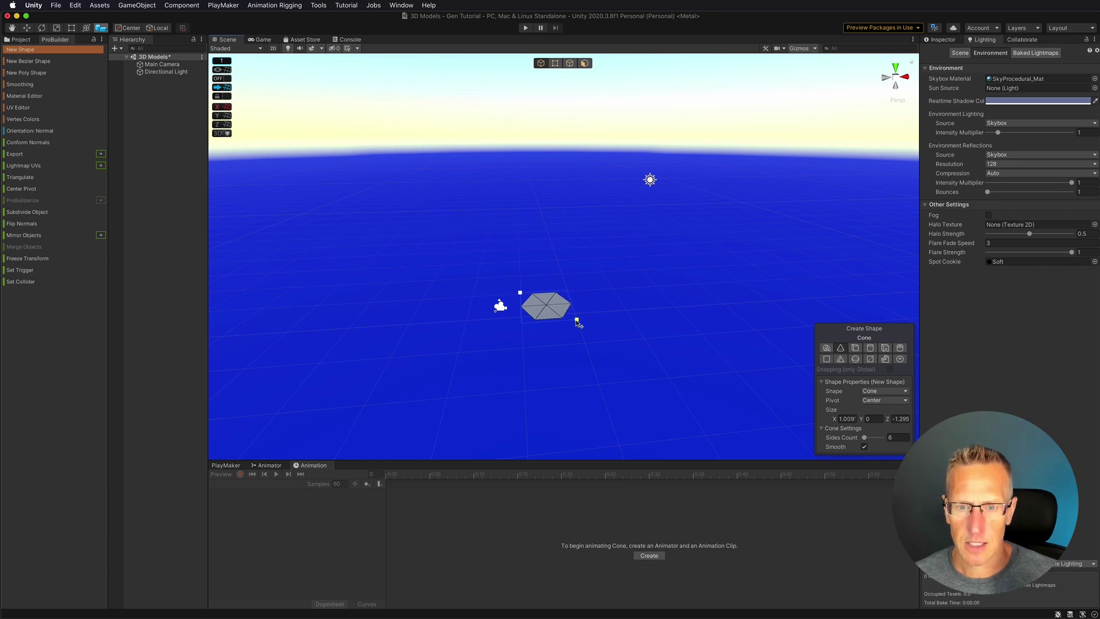
left_click(578, 215)
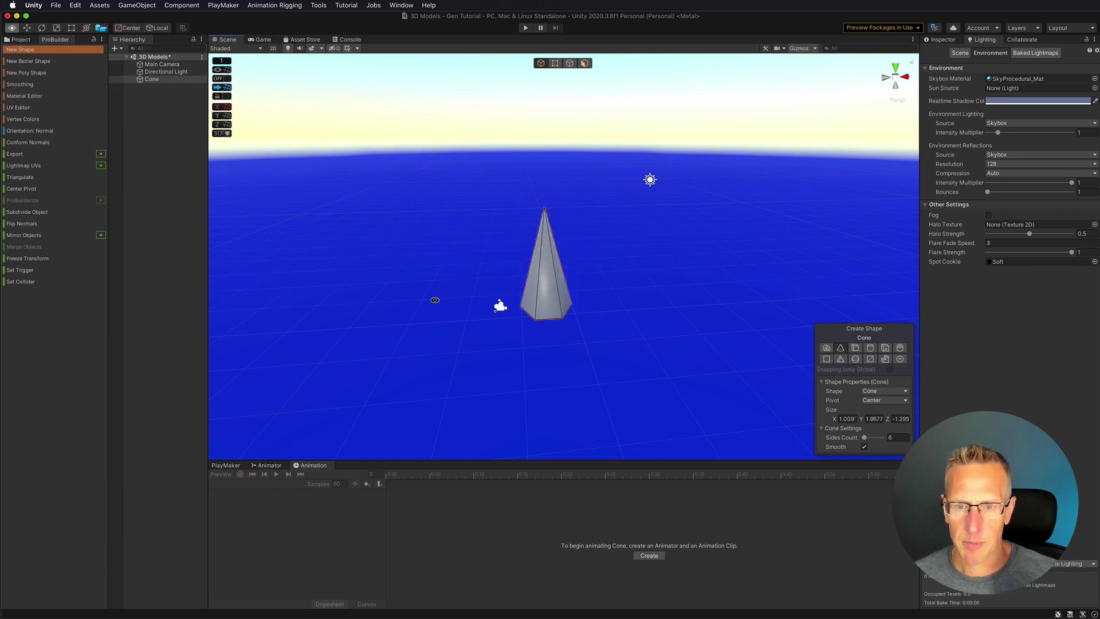
- Check the Shape and Pivot dropdowns, keeping Cone and a Center pivot
left_click_drag(434, 299, 404, 307, "alt")
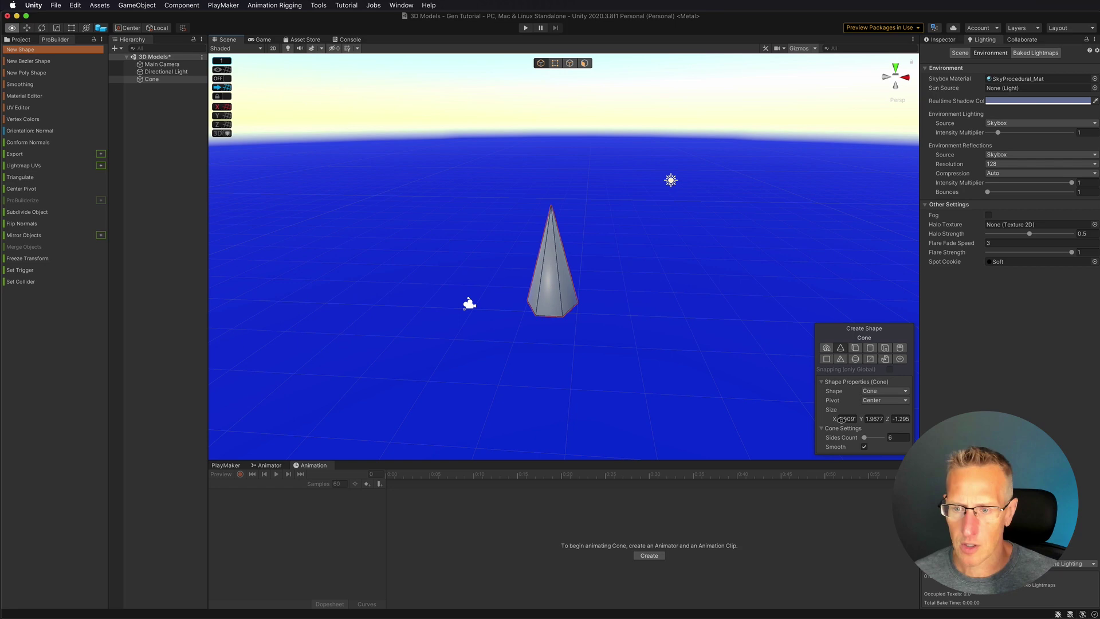
left_click(882, 391)
left_click(849, 388)
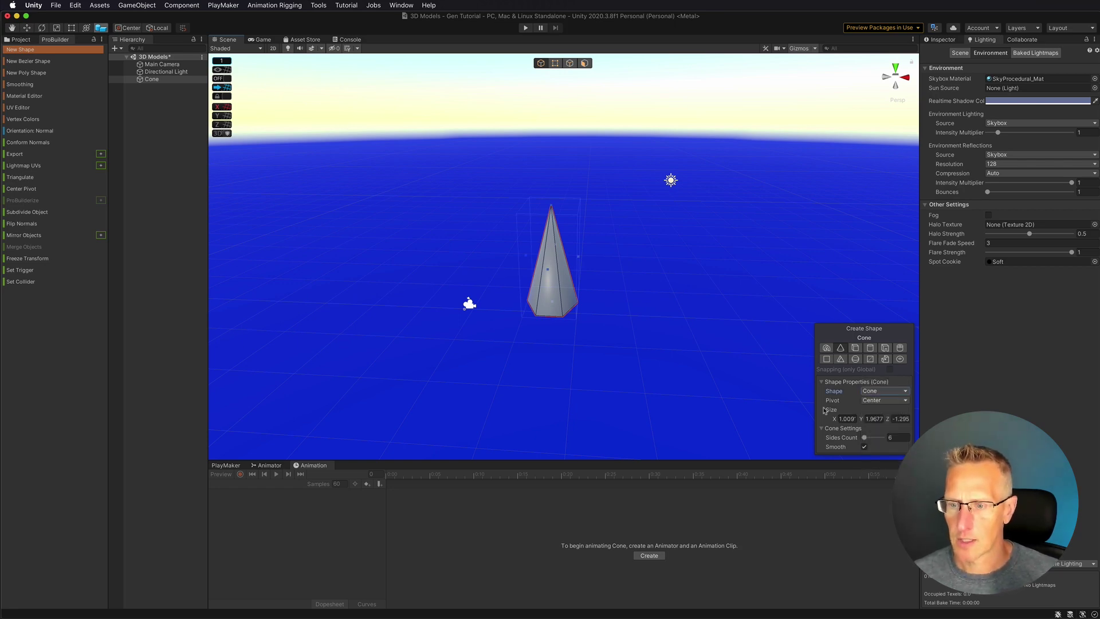
left_click(873, 401)
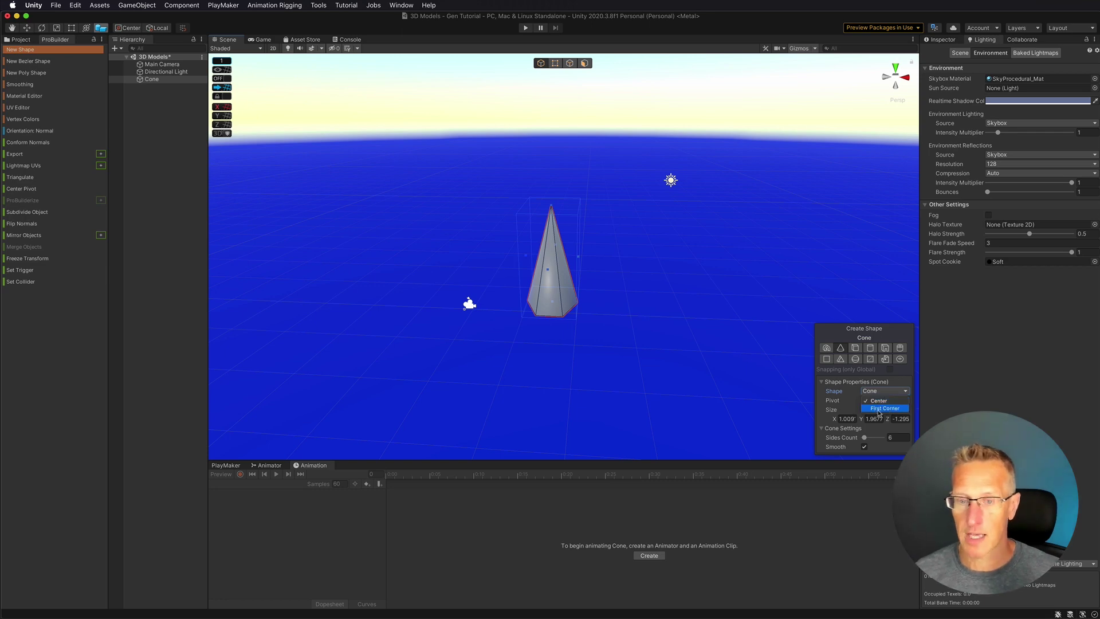
left_click(849, 401)
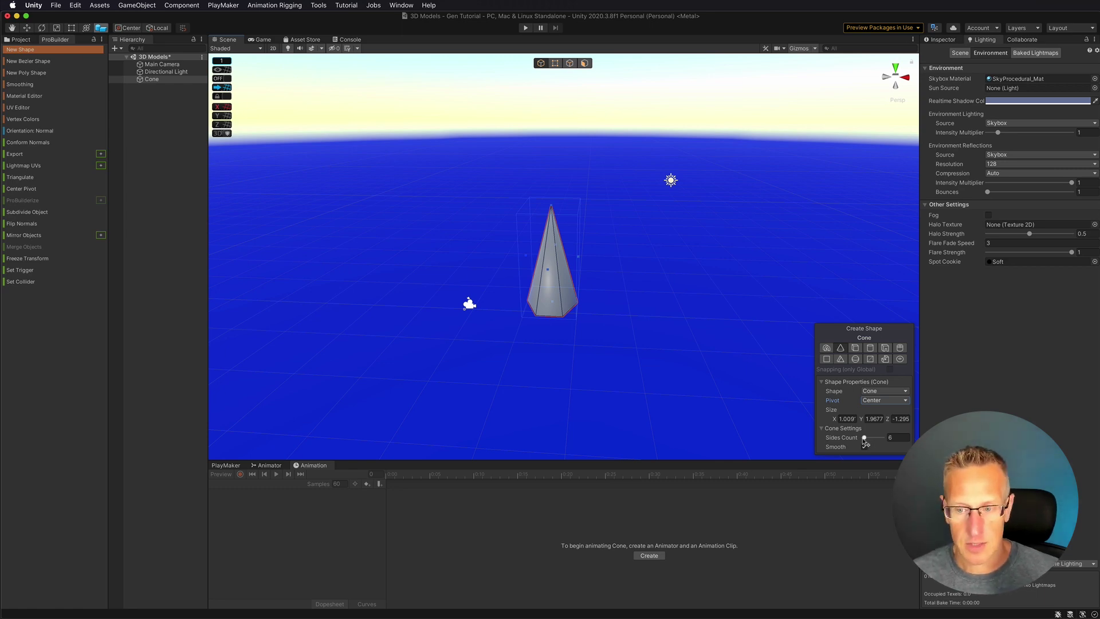
- Reduce the cone to 4 sides and leave shape creation mode
mouse_move(865, 440)
left_mouse_down()
mouse_move(874, 440)
mouse_move(865, 442)
left_mouse_up()
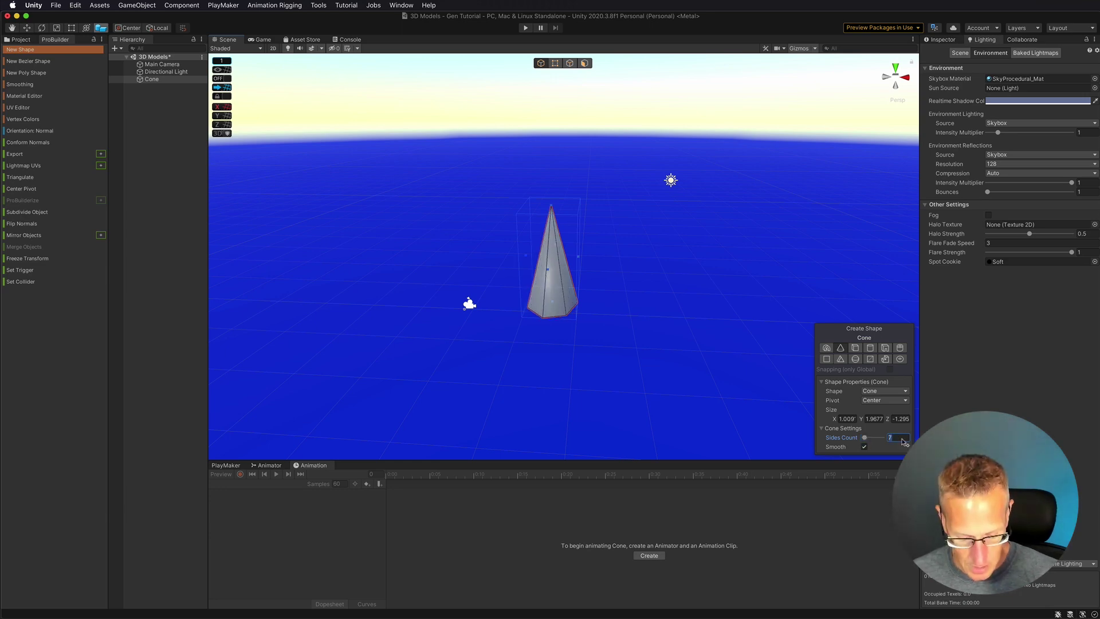
type("4")
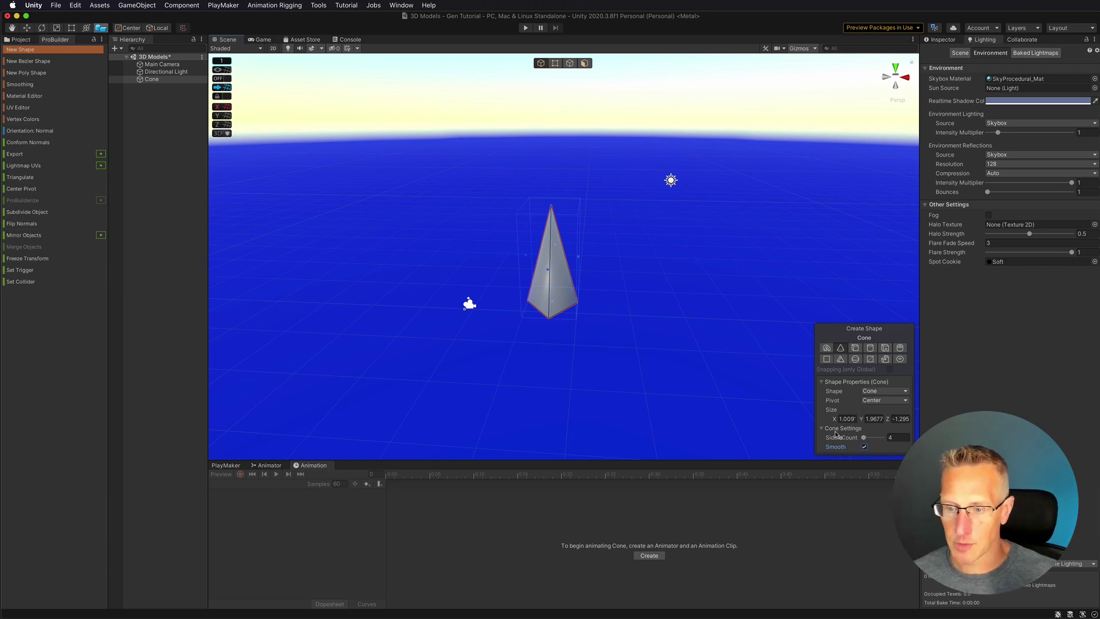
key("Escape")
- Delete the cone, then draw a trial Door shape and discard it
key("super+BackSpace")
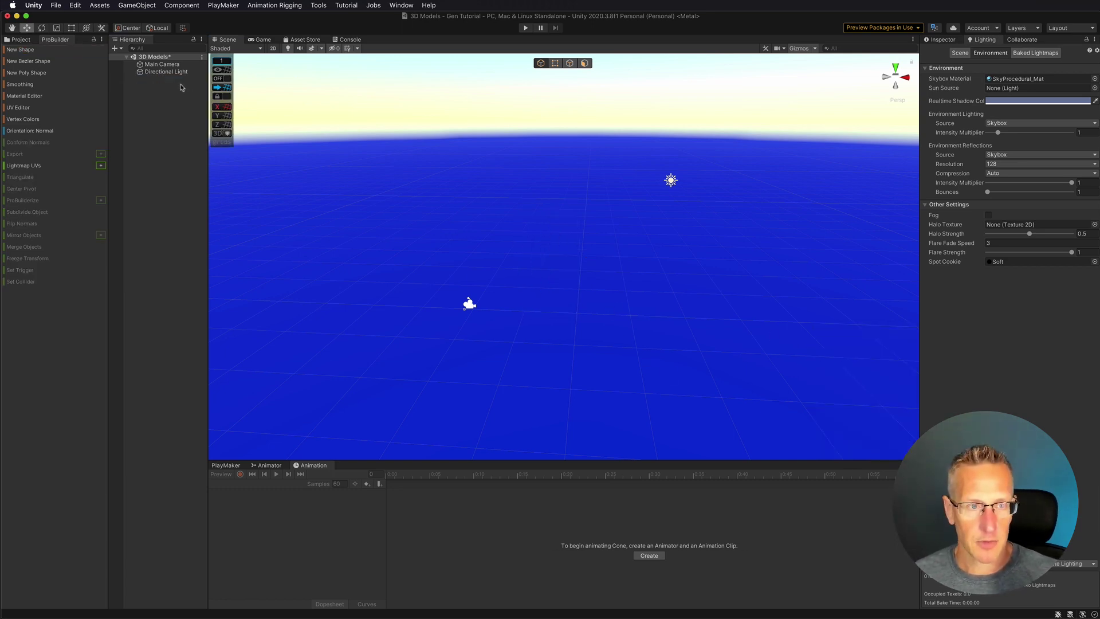
left_click(8, 50)
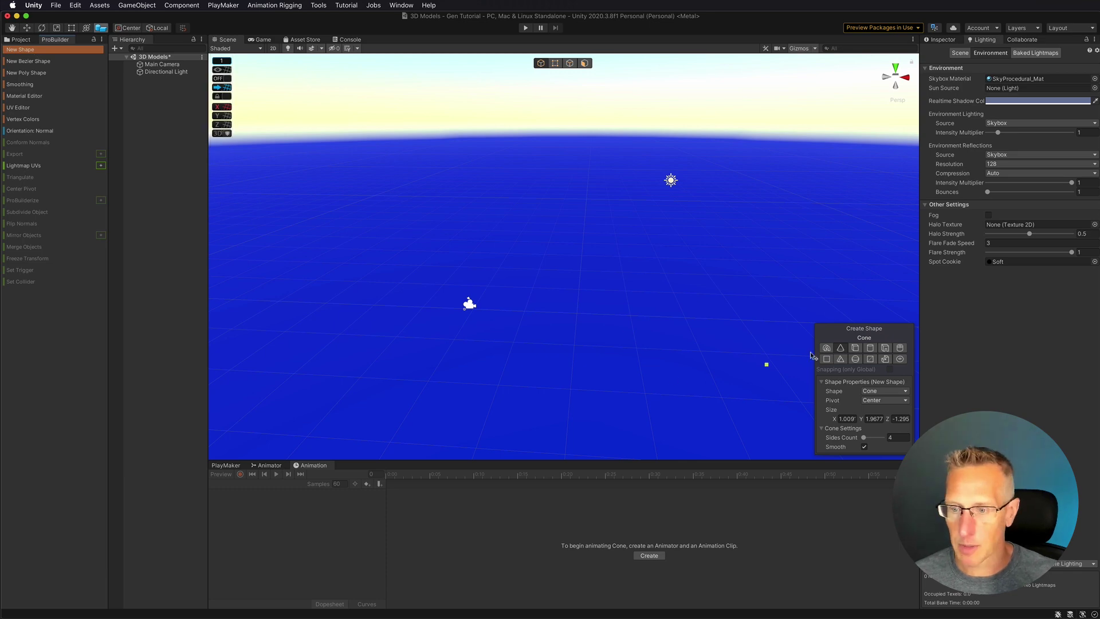
left_click(885, 348)
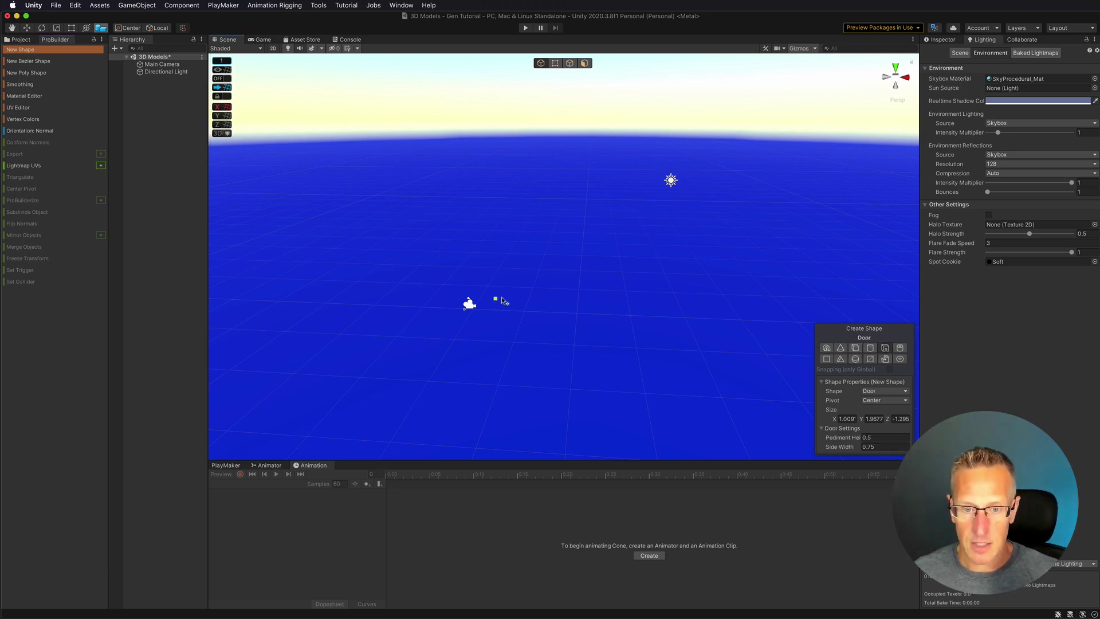
left_click_drag(496, 297, 596, 305)
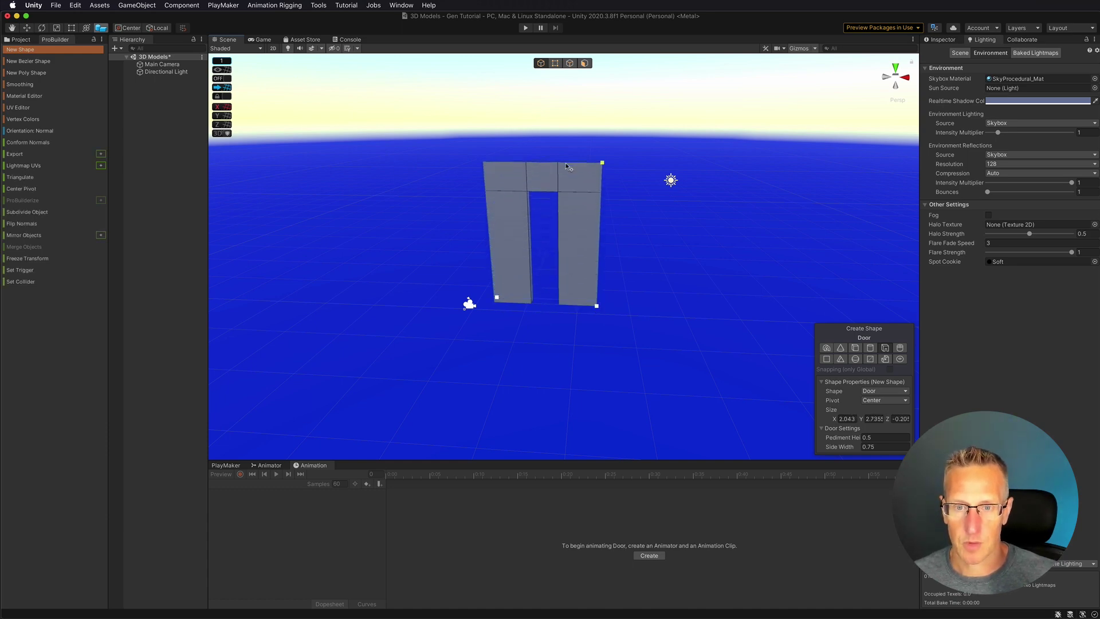
key("Escape")
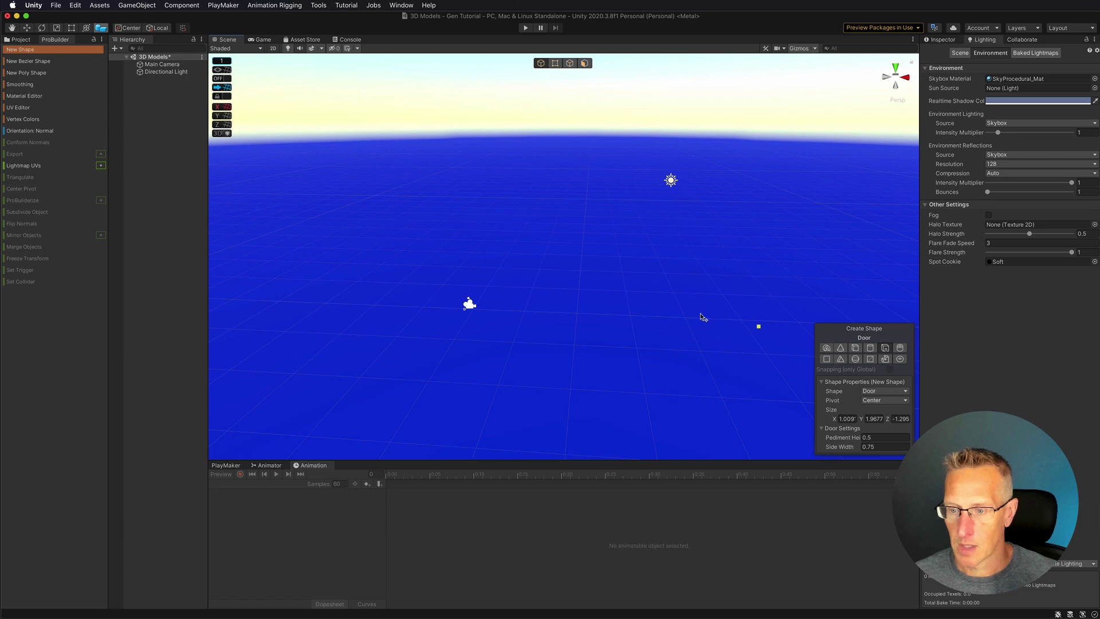
- Draw a Pipe shape at full height, then undo it
left_click(900, 347)
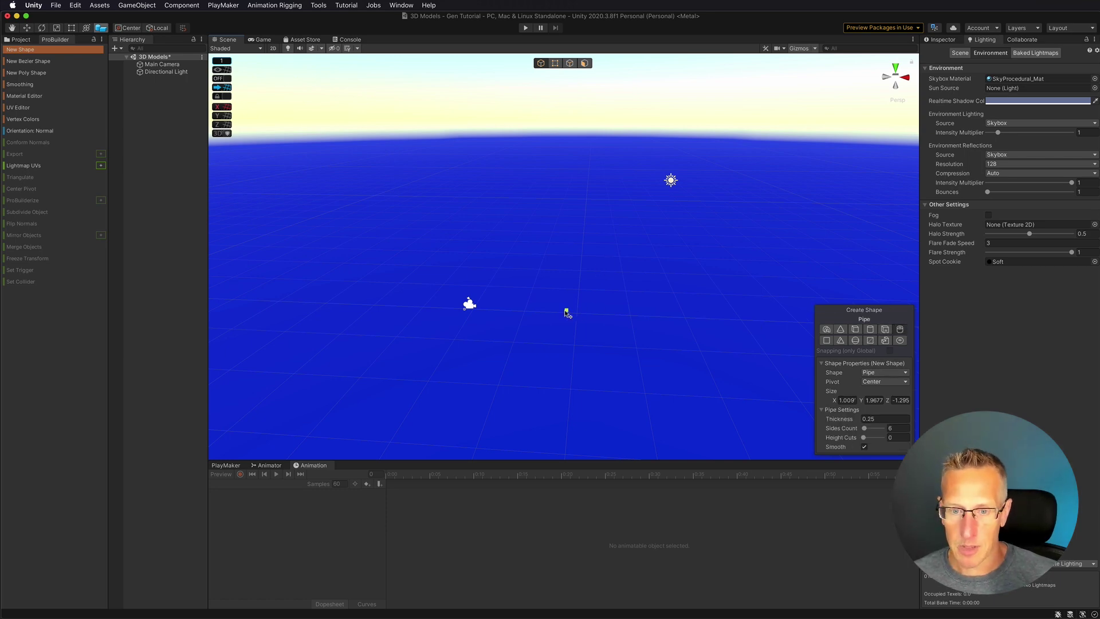
left_click_drag(570, 316, 602, 331)
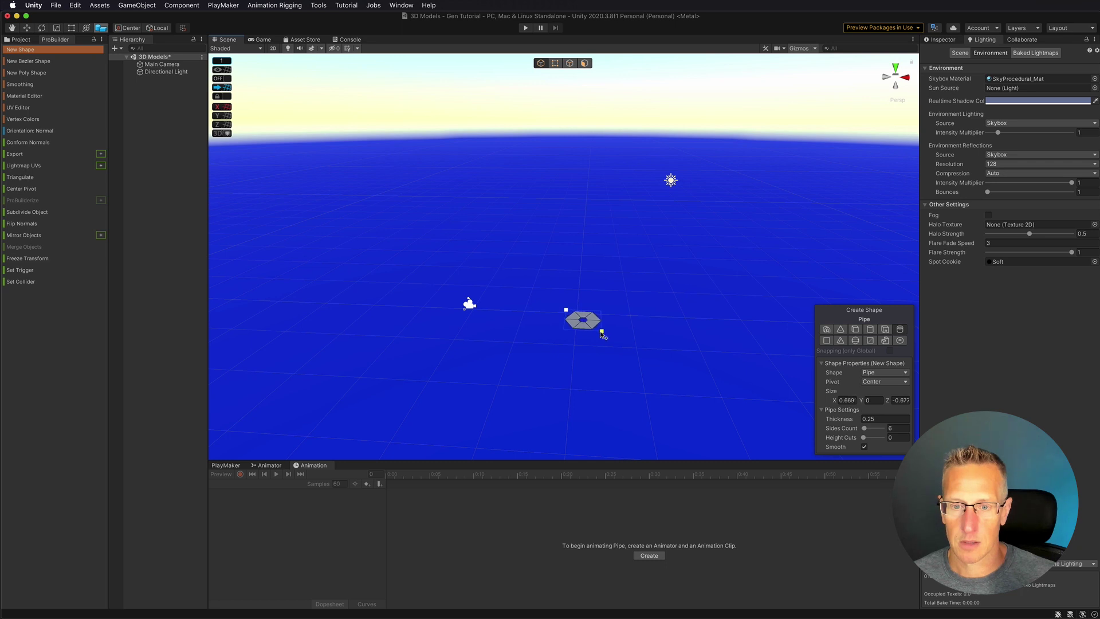
left_click(601, 146)
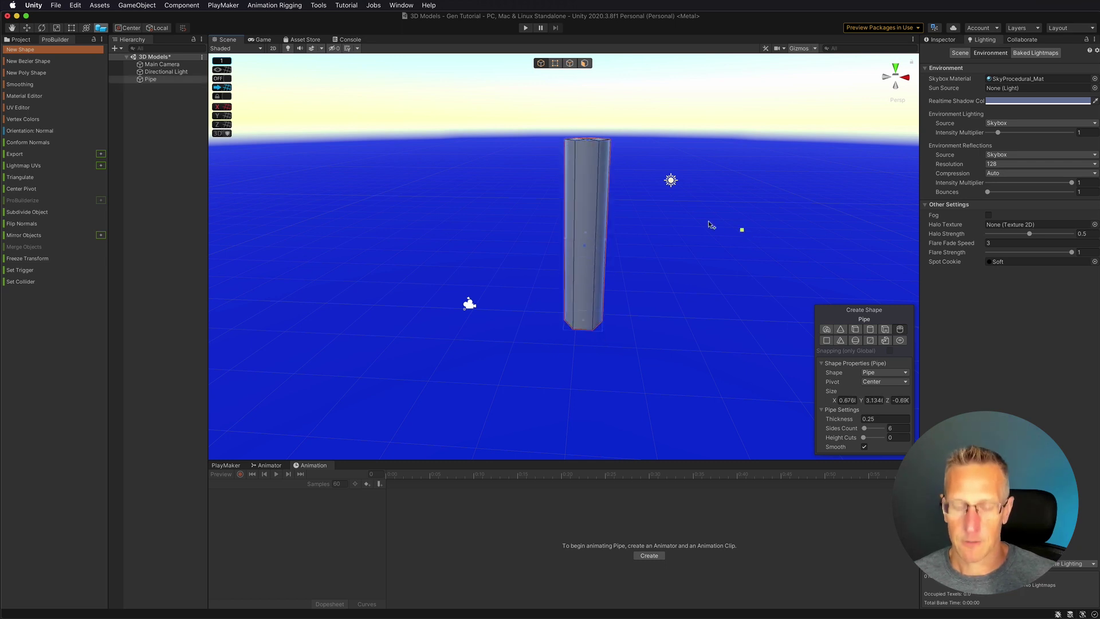
key("super+z")
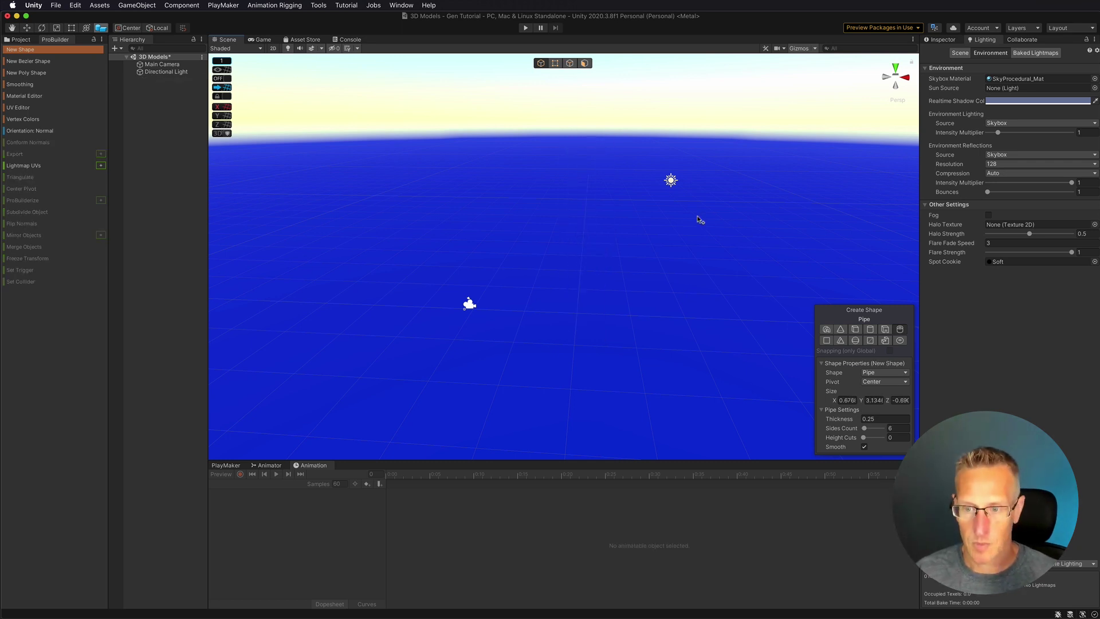
- Choose Prism as the shape type and draw its base on the grid
left_click(826, 341)
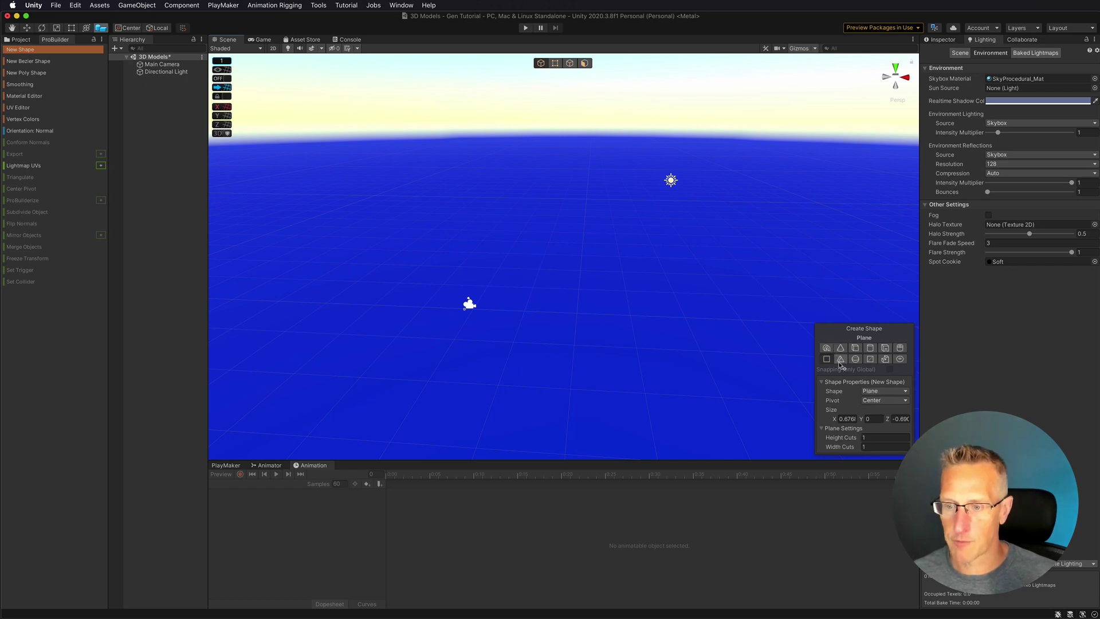
left_click(840, 361)
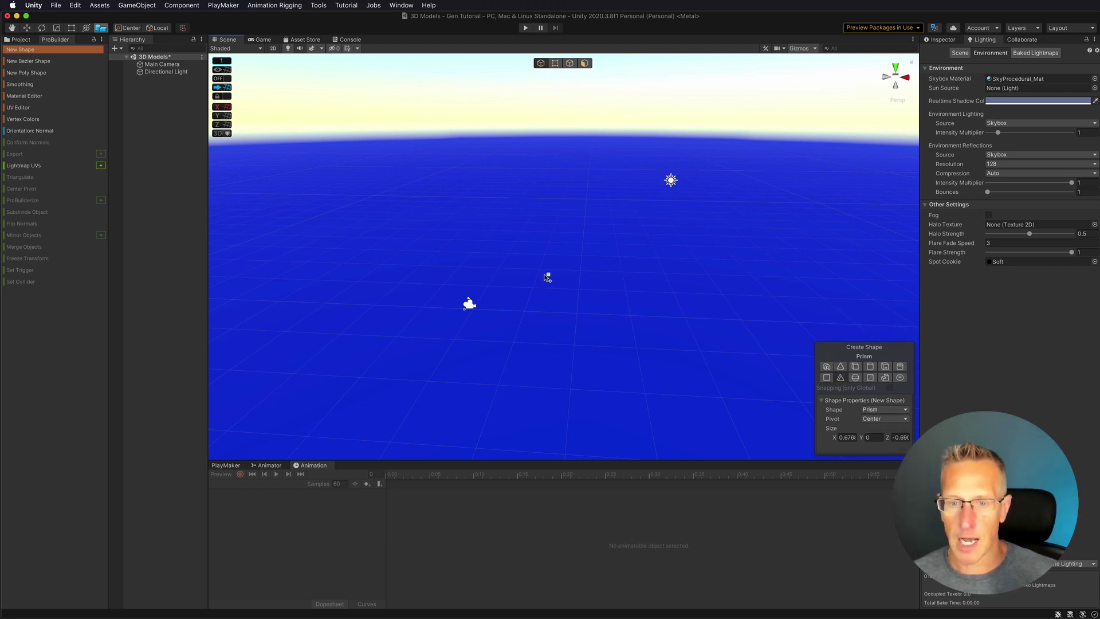
left_click_drag(535, 282, 638, 304)
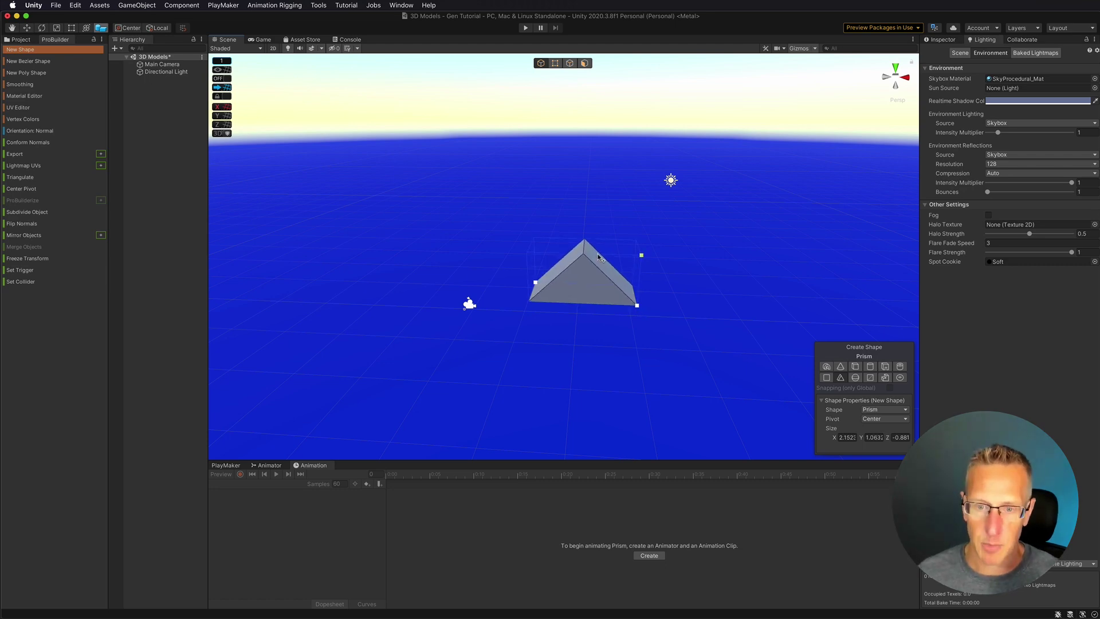
- Finish the prism, then draw a ten-step Stairs shape beside it, about 1.21 × 2.11 × 1.59
left_click(597, 256)
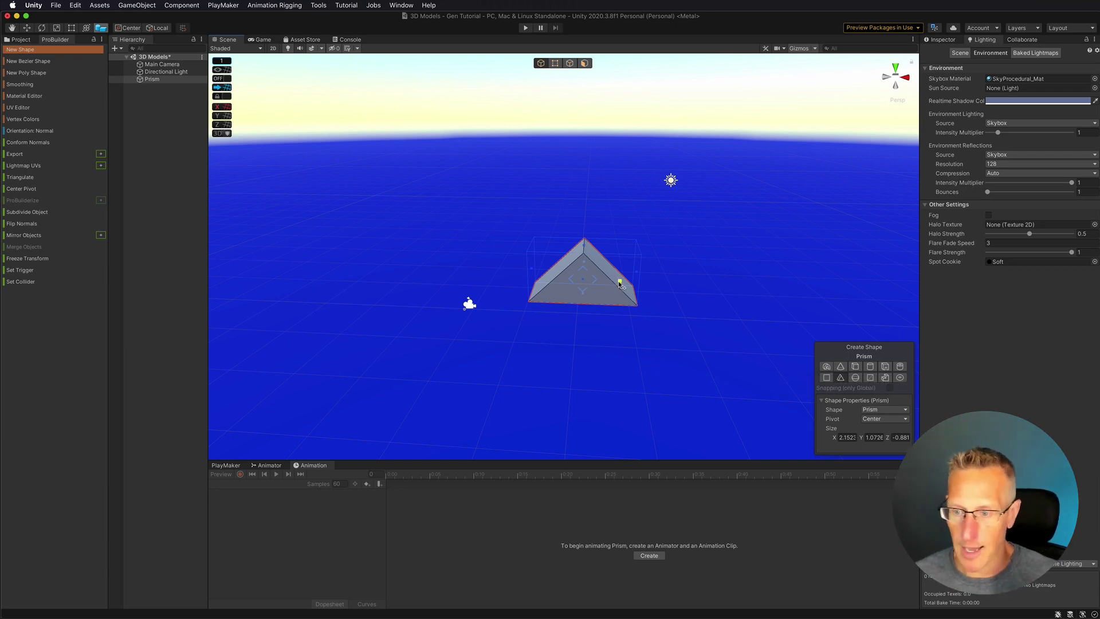
left_click(855, 377)
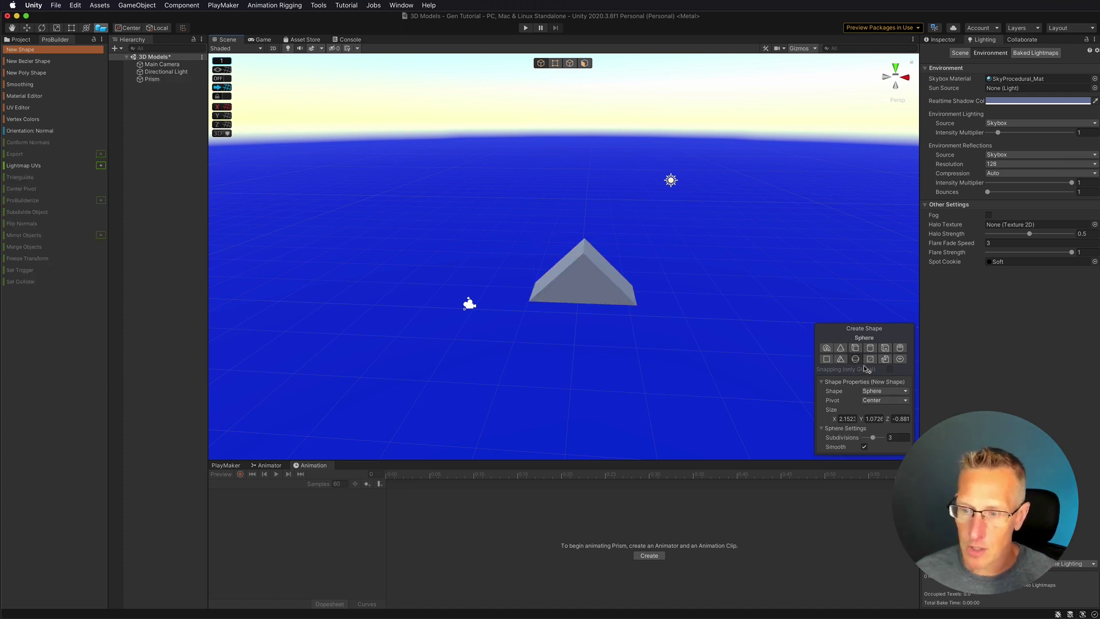
left_click(870, 359)
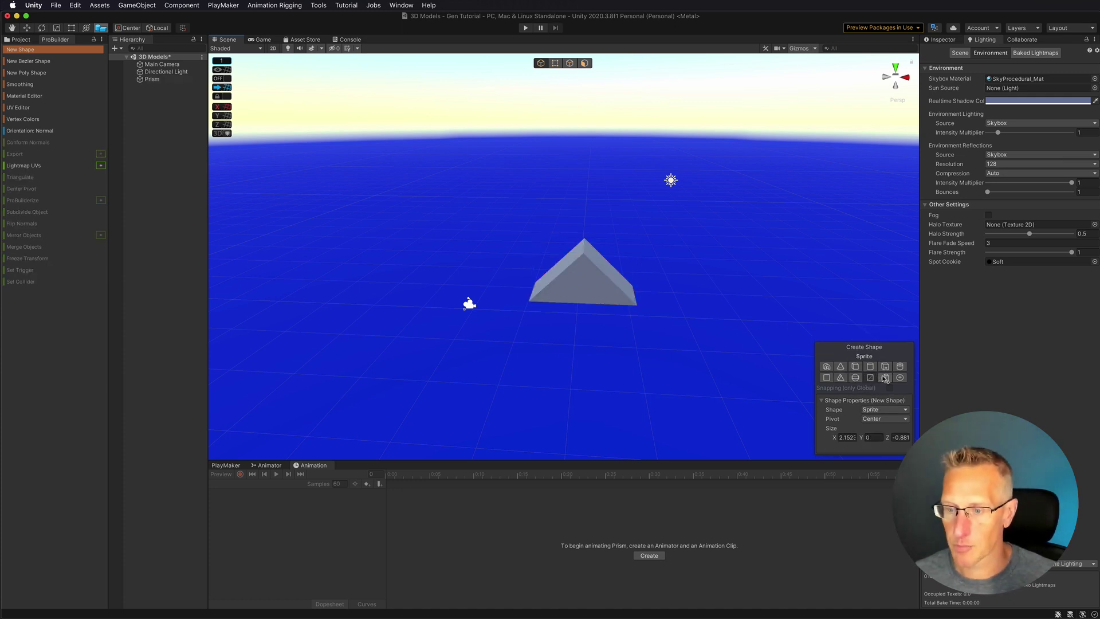
left_click(885, 378)
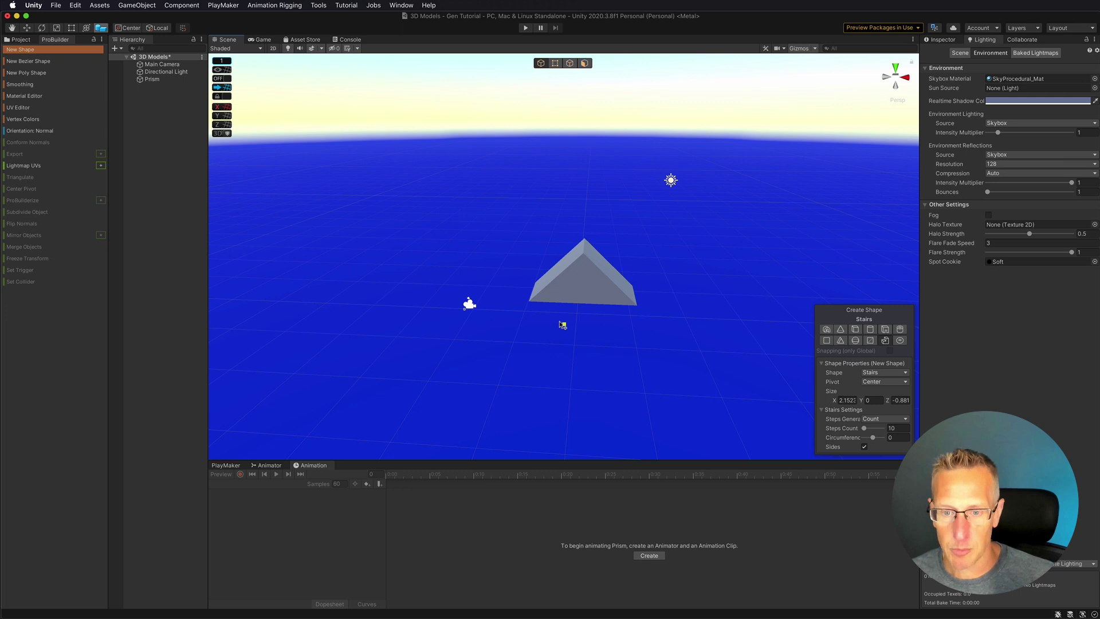
left_click_drag(533, 319, 600, 381)
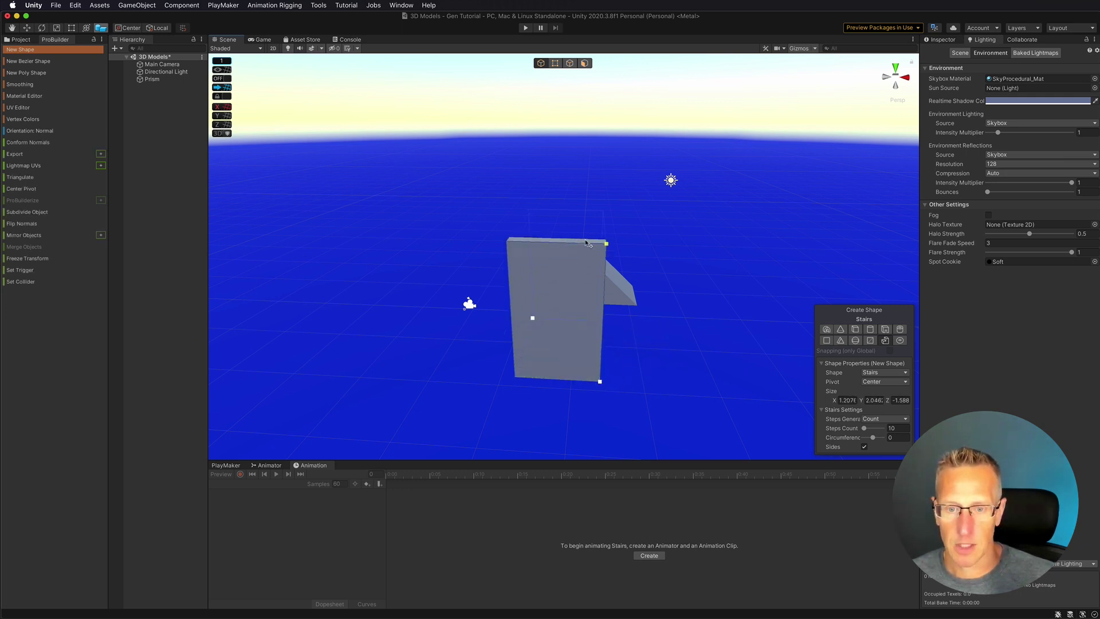
left_click_drag(583, 242, 470, 252)
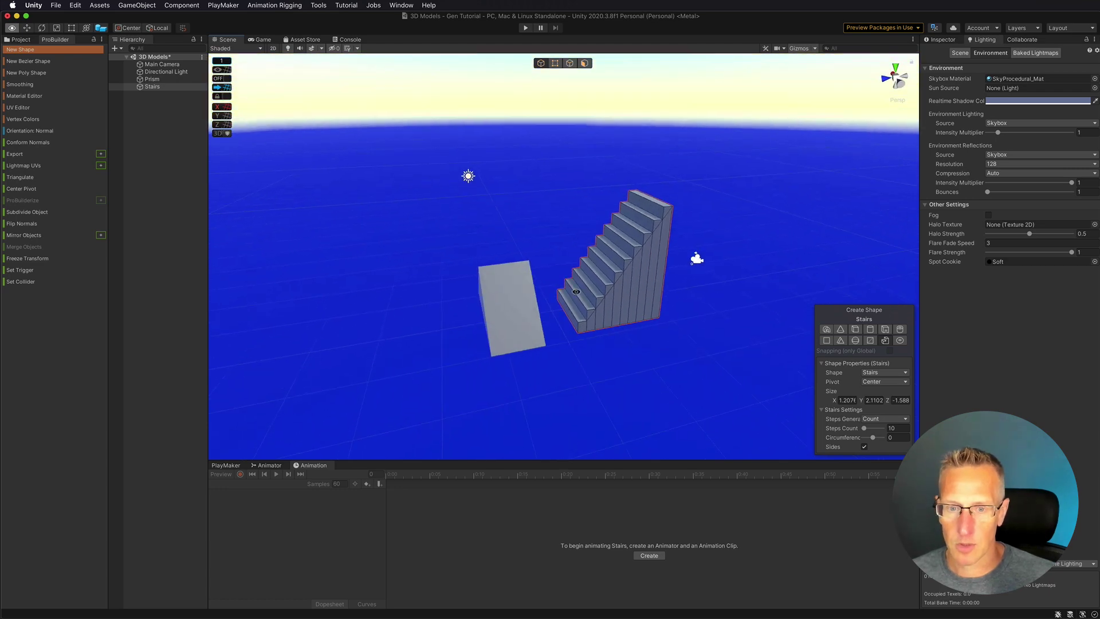
- Delete the Prism and set the staircase circumference to 88 so it curves
left_click(177, 79)
key("super+BackSpace")
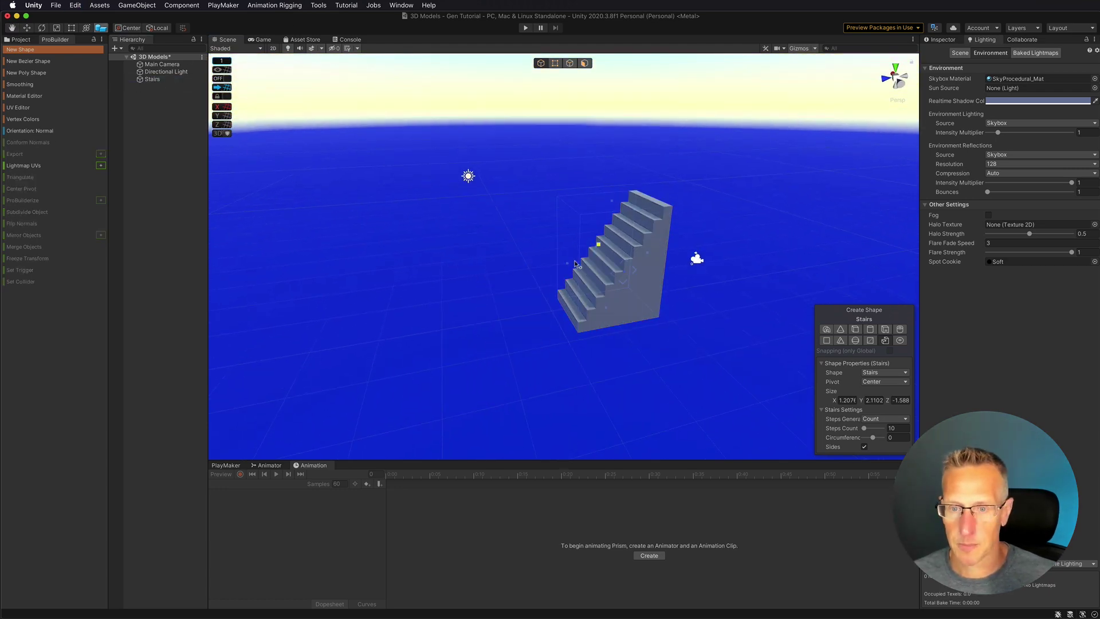
left_click_drag(579, 264, 697, 287, "alt")
left_click_drag(616, 301, 556, 304, "alt")
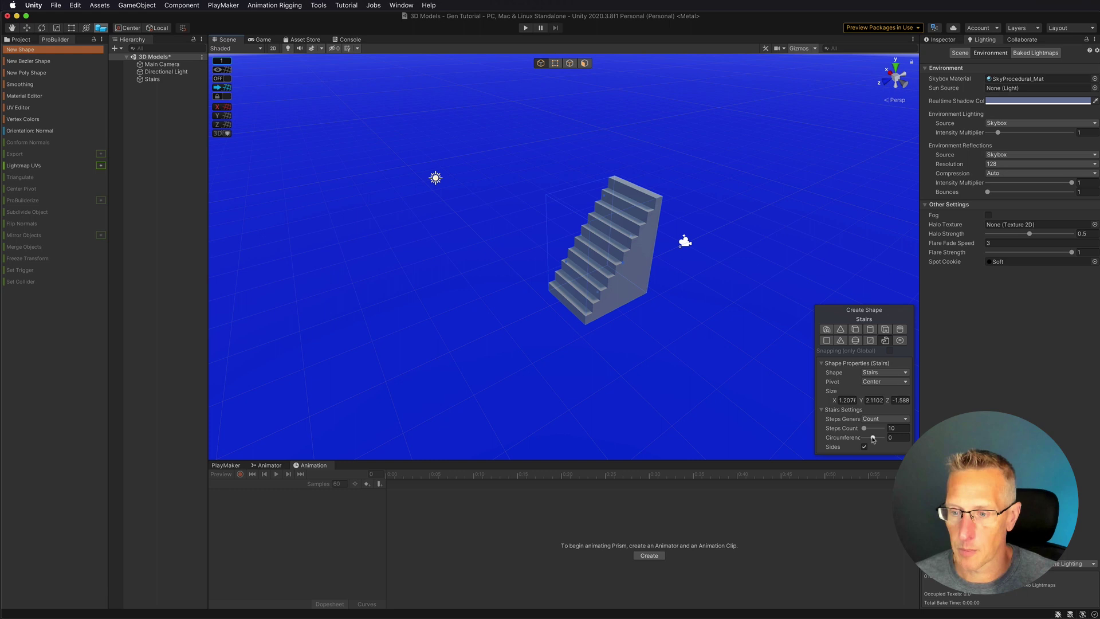
left_click_drag(872, 440, 874, 439)
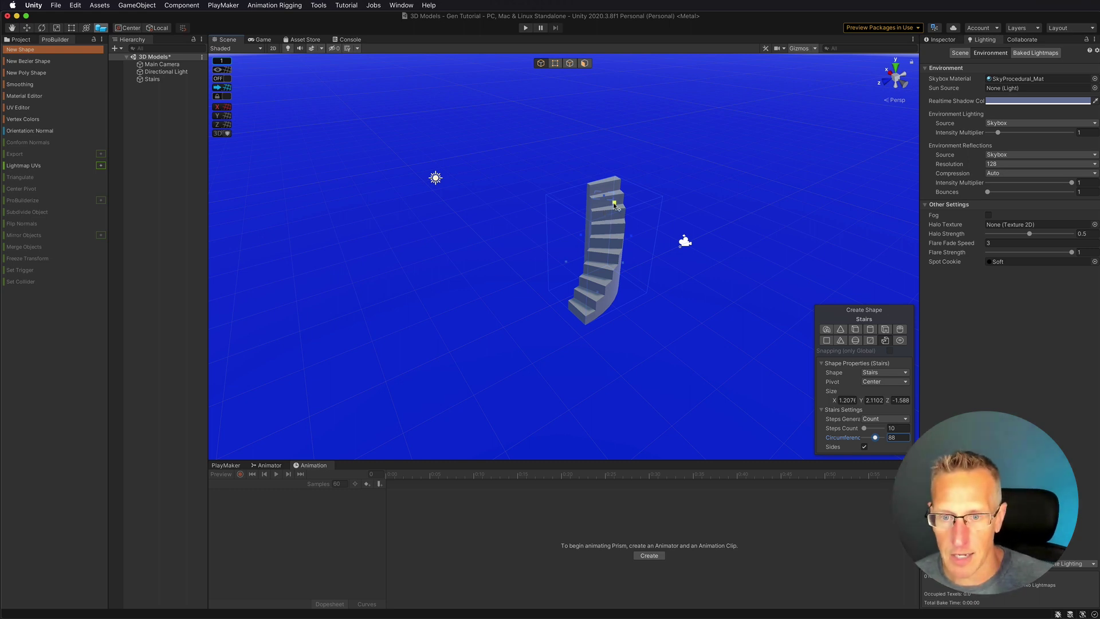
- Draw a Cylinder about 3.34 tall around the stairs and set its sides to 10
right_click(153, 92)
left_click(141, 93)
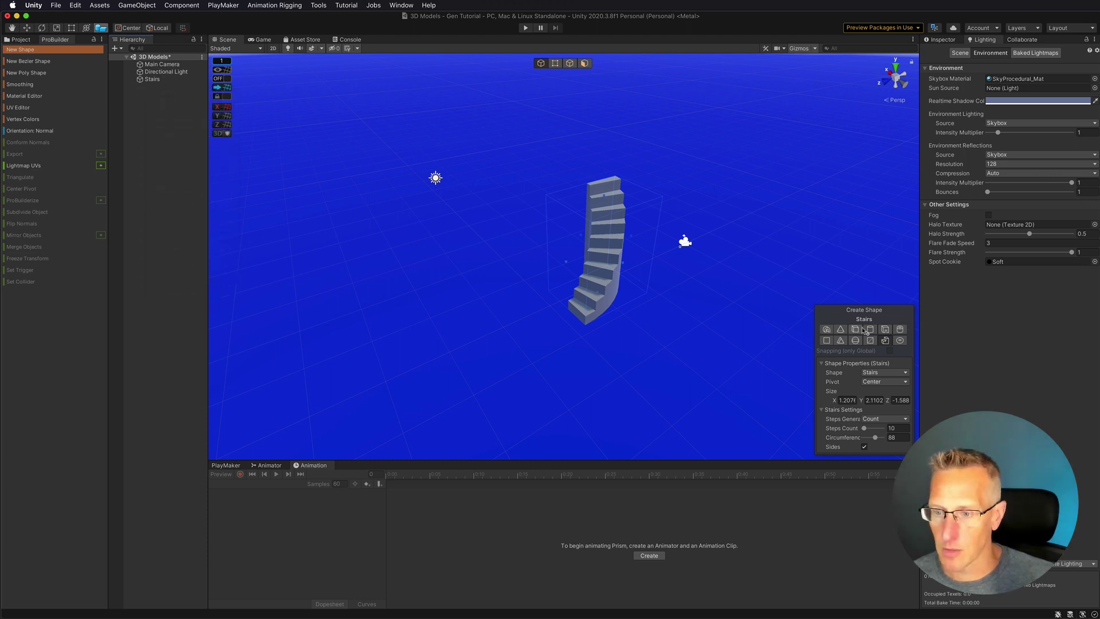
left_click(870, 329)
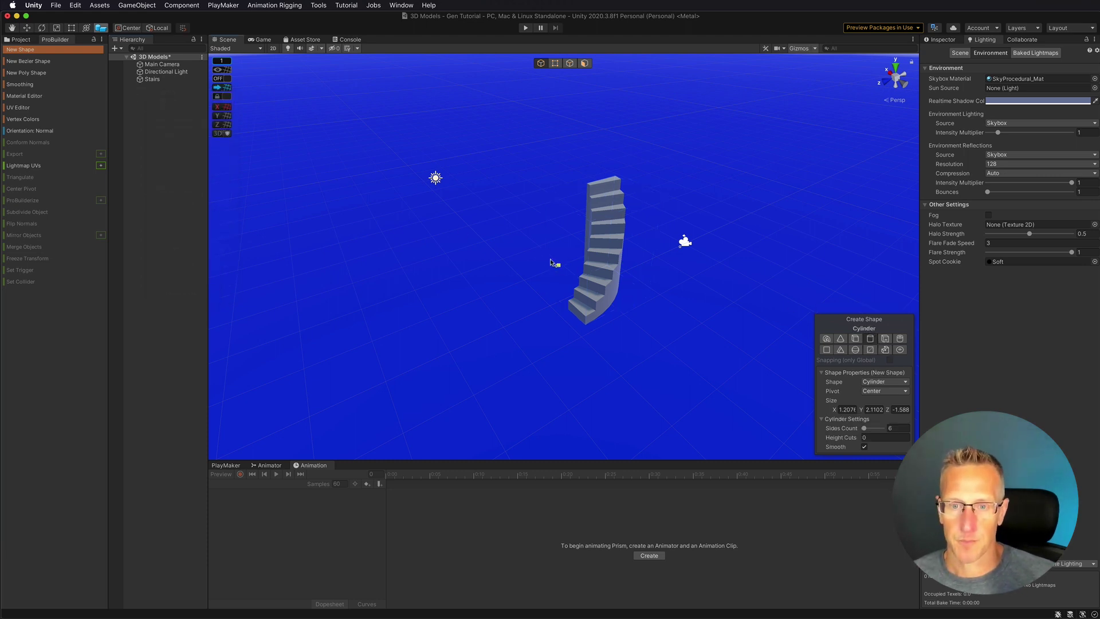
mouse_move(509, 248)
left_mouse_down()
mouse_move(634, 319)
mouse_move(687, 293)
mouse_move(713, 259)
mouse_move(730, 268)
left_mouse_up()
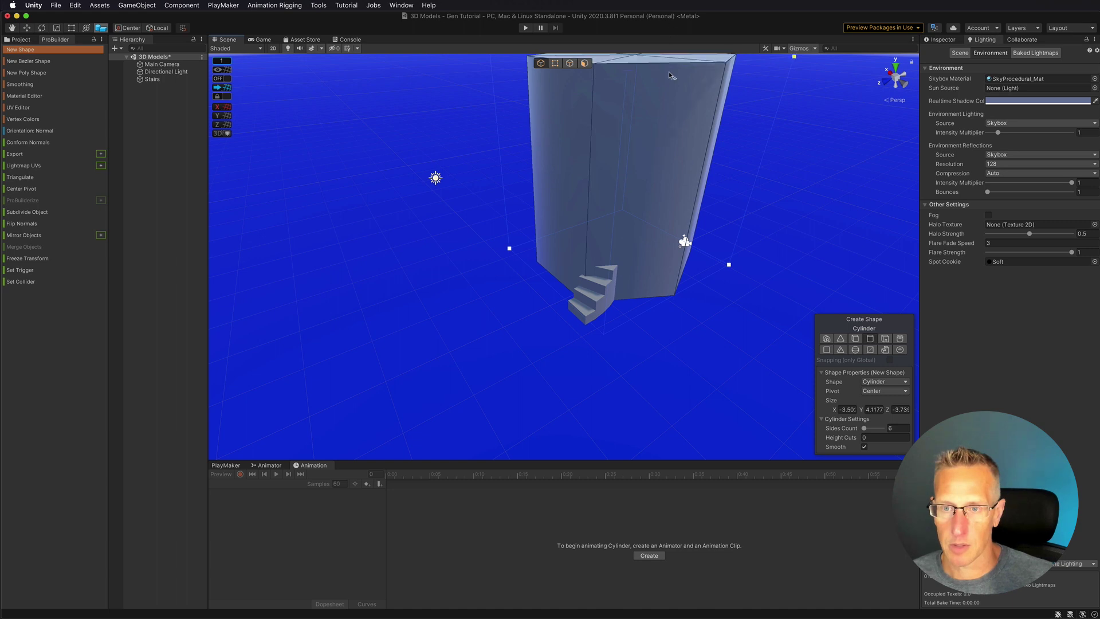
left_click(671, 104)
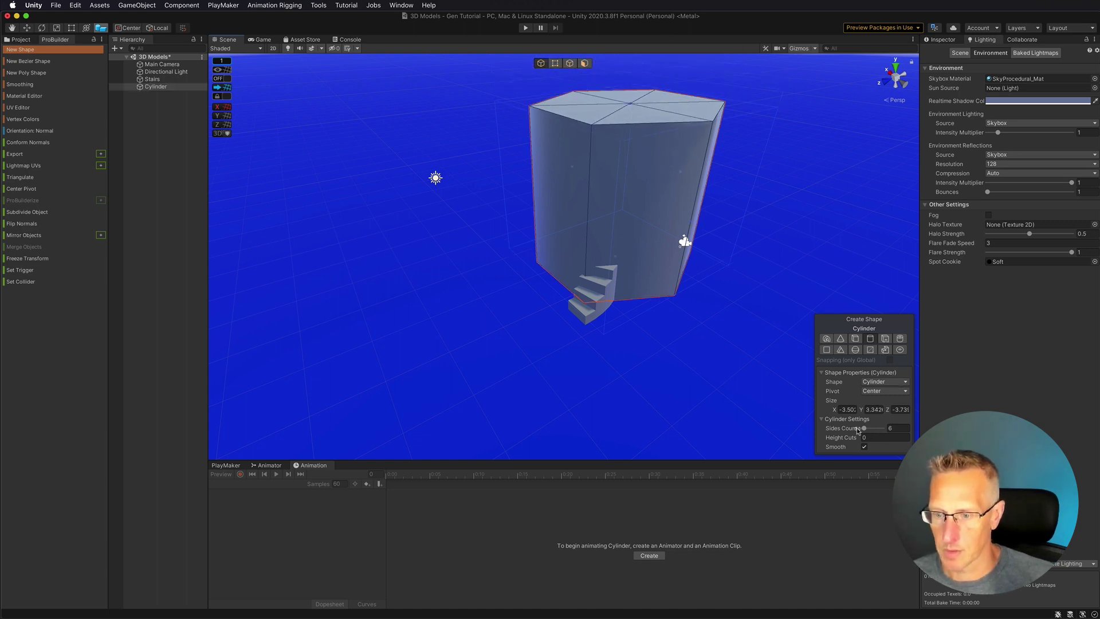
left_click_drag(864, 430, 866, 431)
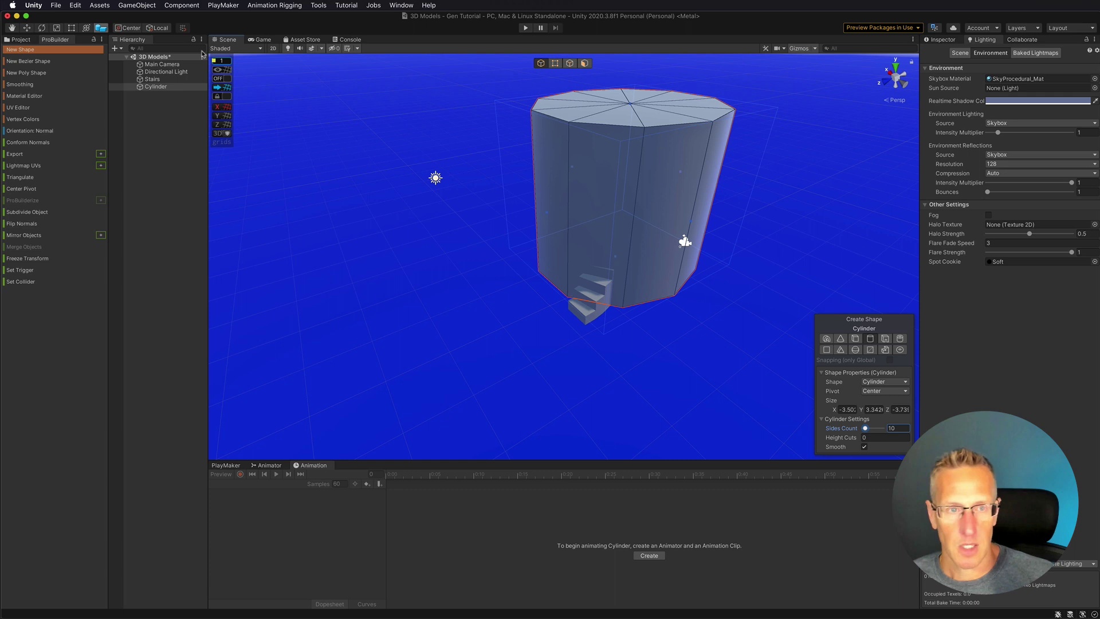
- Select the Cylinder and apply Flip Normals so its walls face inward
left_click(158, 98)
left_click(154, 88)
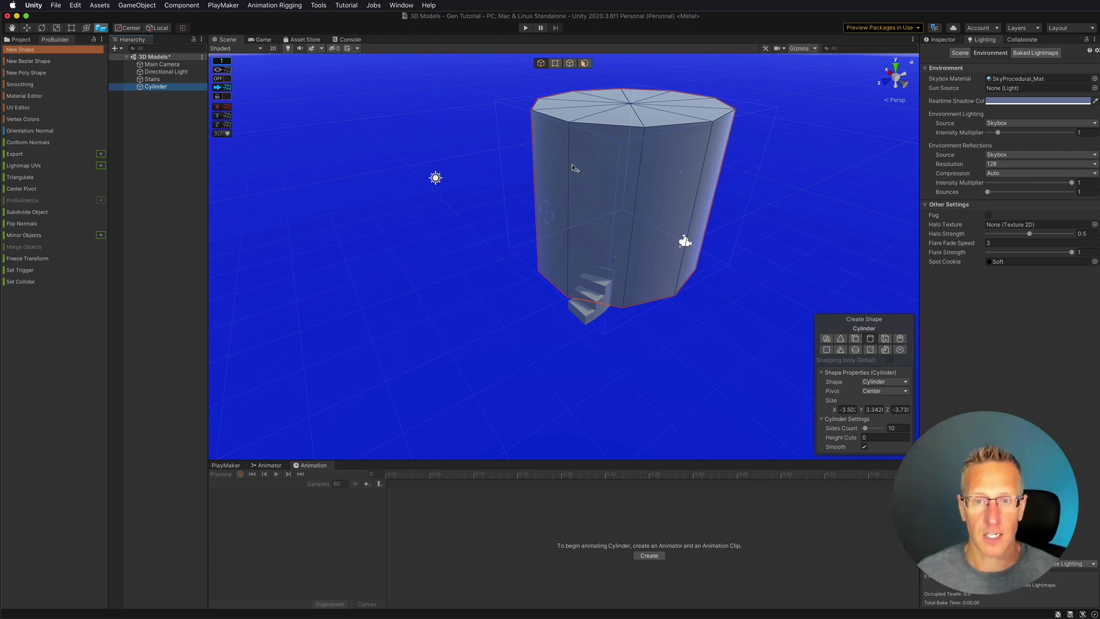
left_click(22, 223)
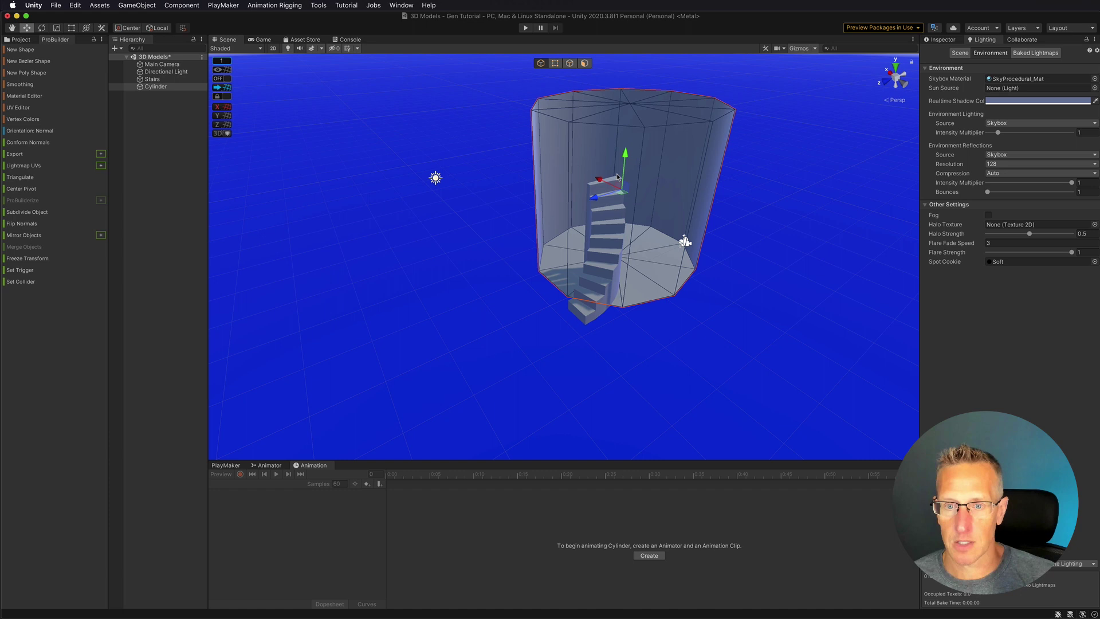
- Move the cylinder along its Z axis and zoom the view inside the tower
left_click_drag(601, 199, 498, 226)
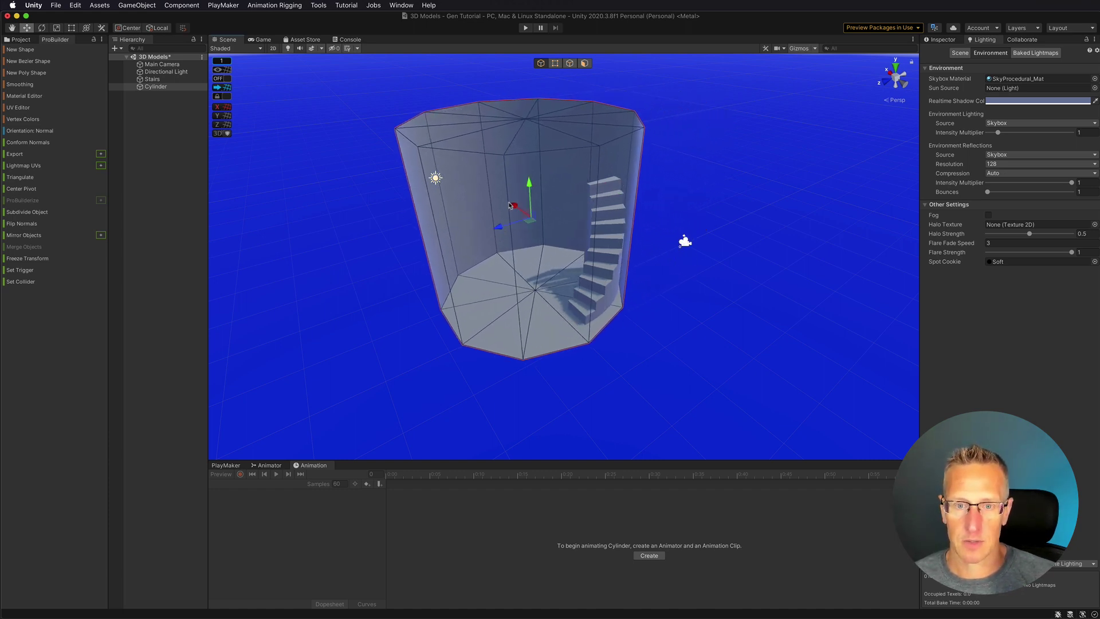
left_click_drag(535, 281, 650, 280, "alt")
scroll(622, 282, "up", 10)
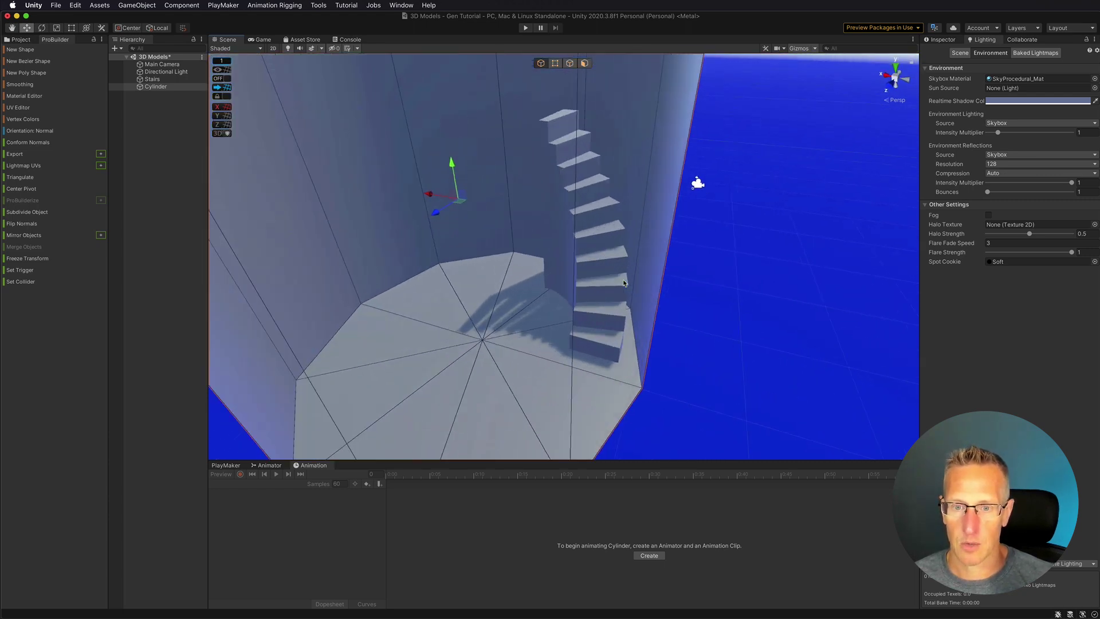
scroll(621, 280, "up", 3)
left_click_drag(621, 280, 582, 144, "alt")
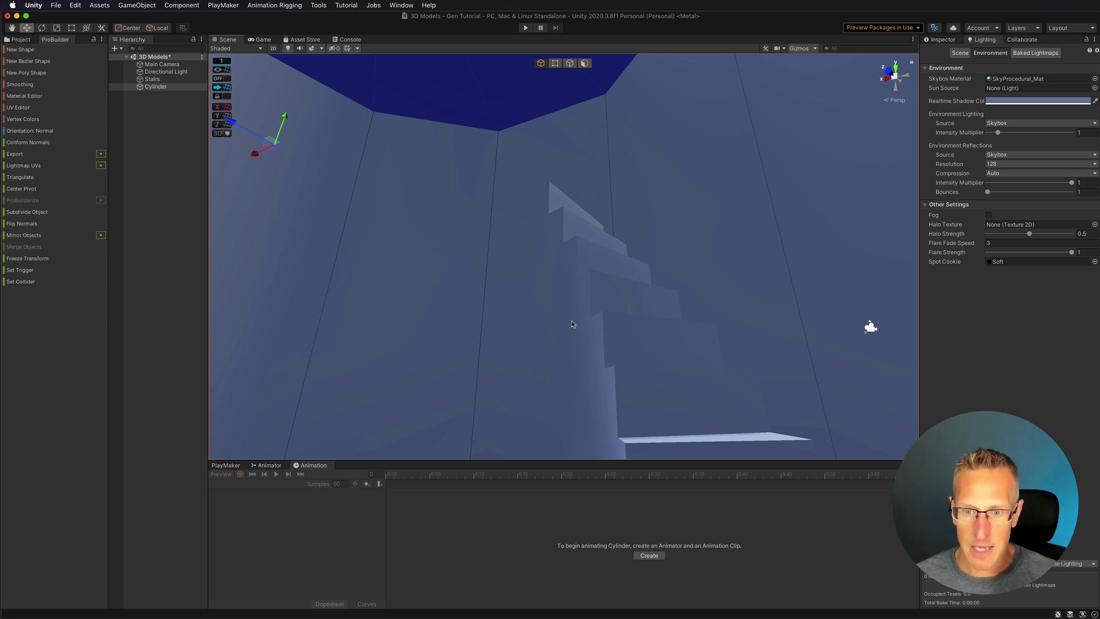
- Select the staircase and view it rising along the tower's inner wall
left_click(639, 374)
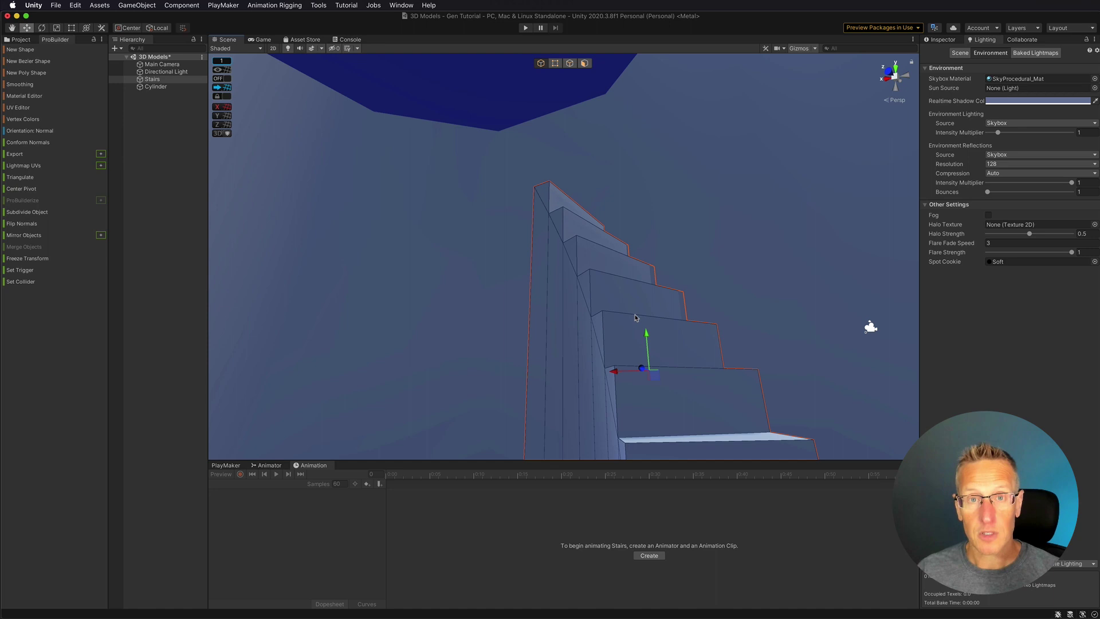
scroll(632, 308, "down", 6)
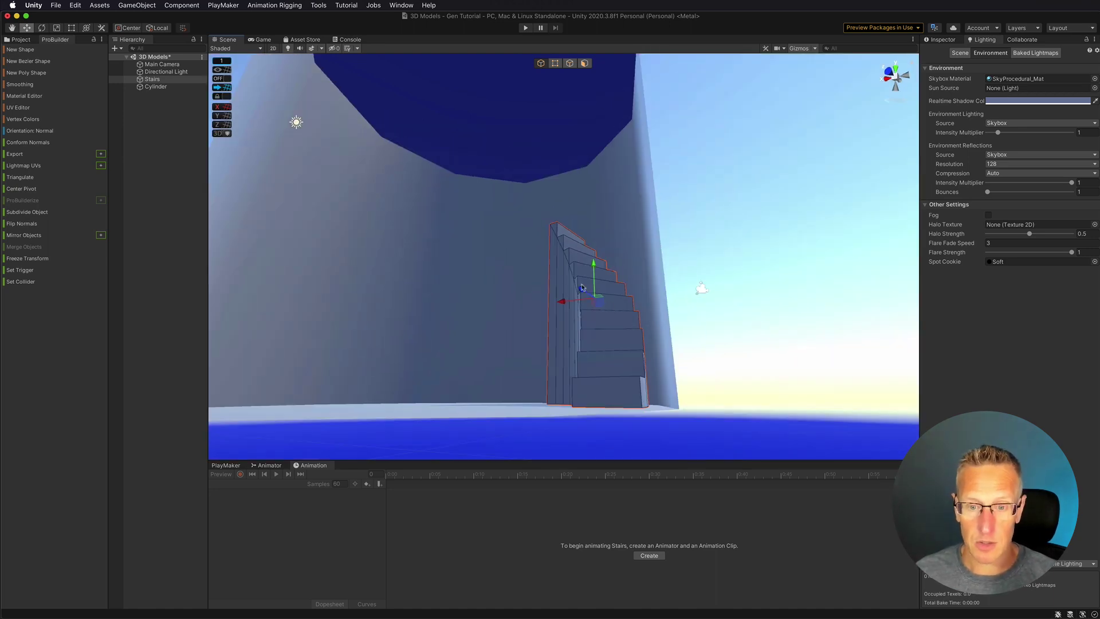
scroll(581, 288, "up", 3)
left_click_drag(486, 222, 502, 274, "alt")
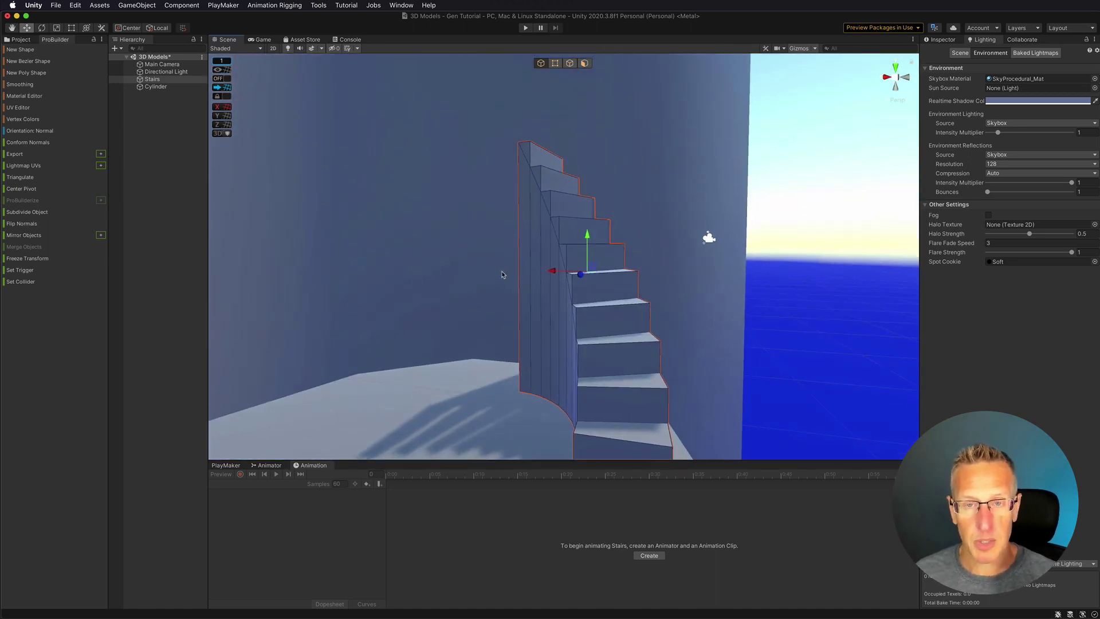